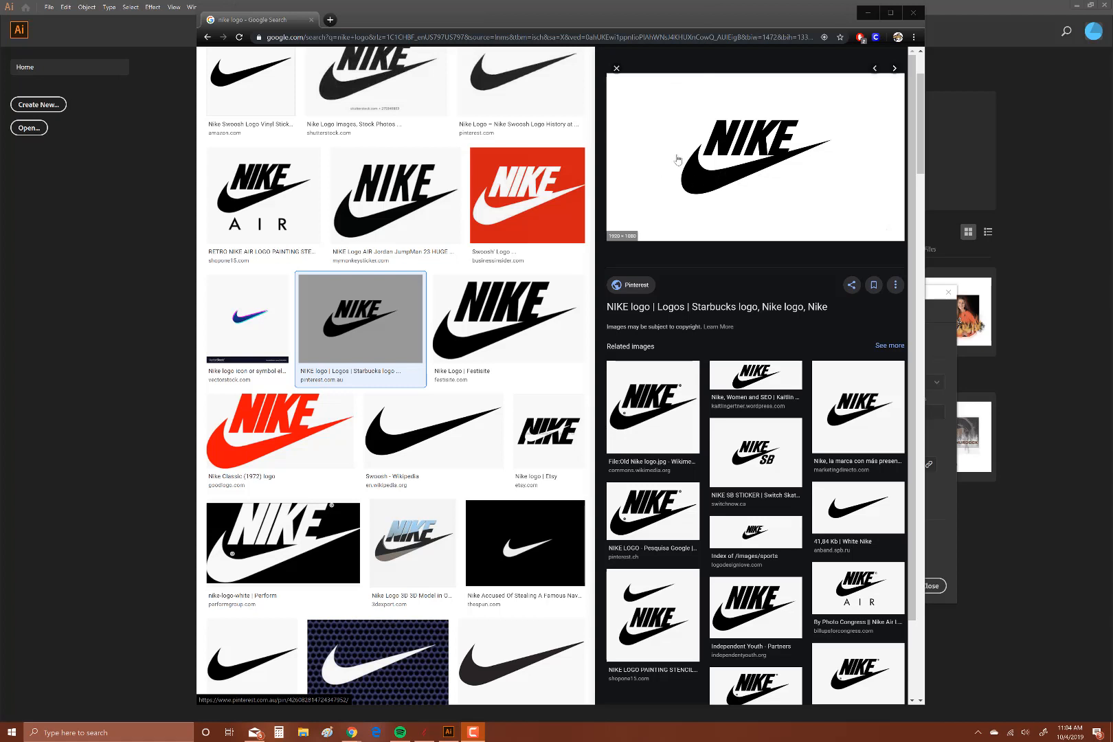
Step: Copy the enlarged black Nike logo image from the Google image results and switch to Illustrator
right_click(730, 153)
left_click(793, 252)
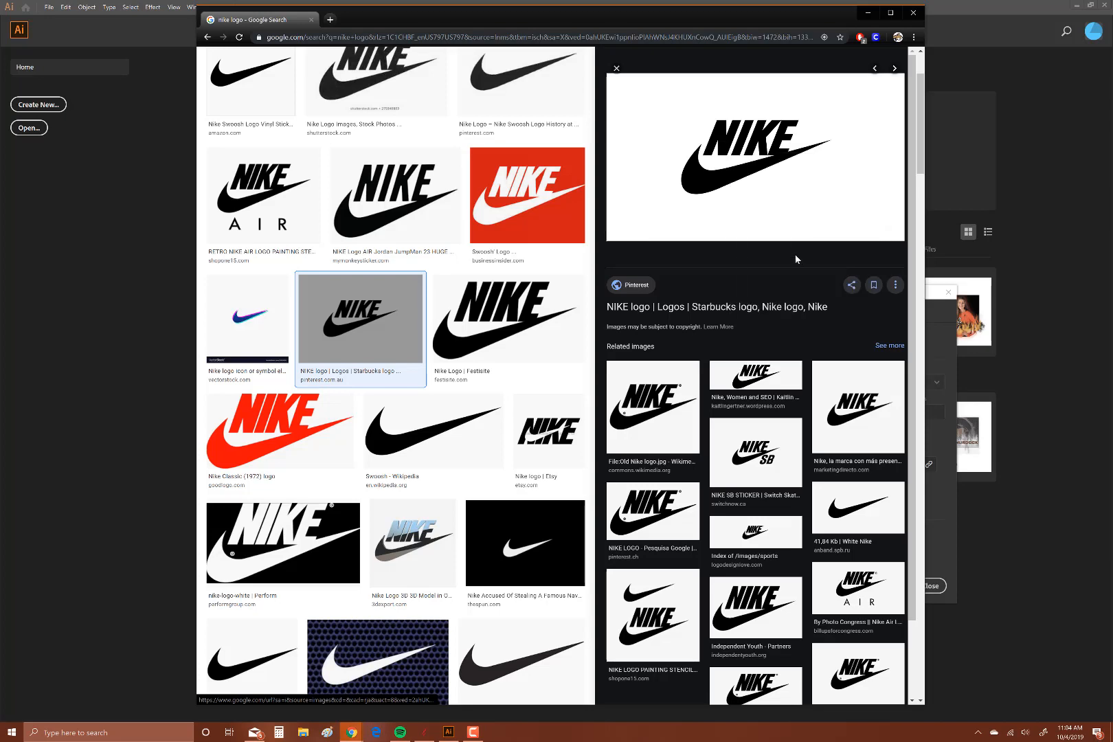
left_click(110, 274)
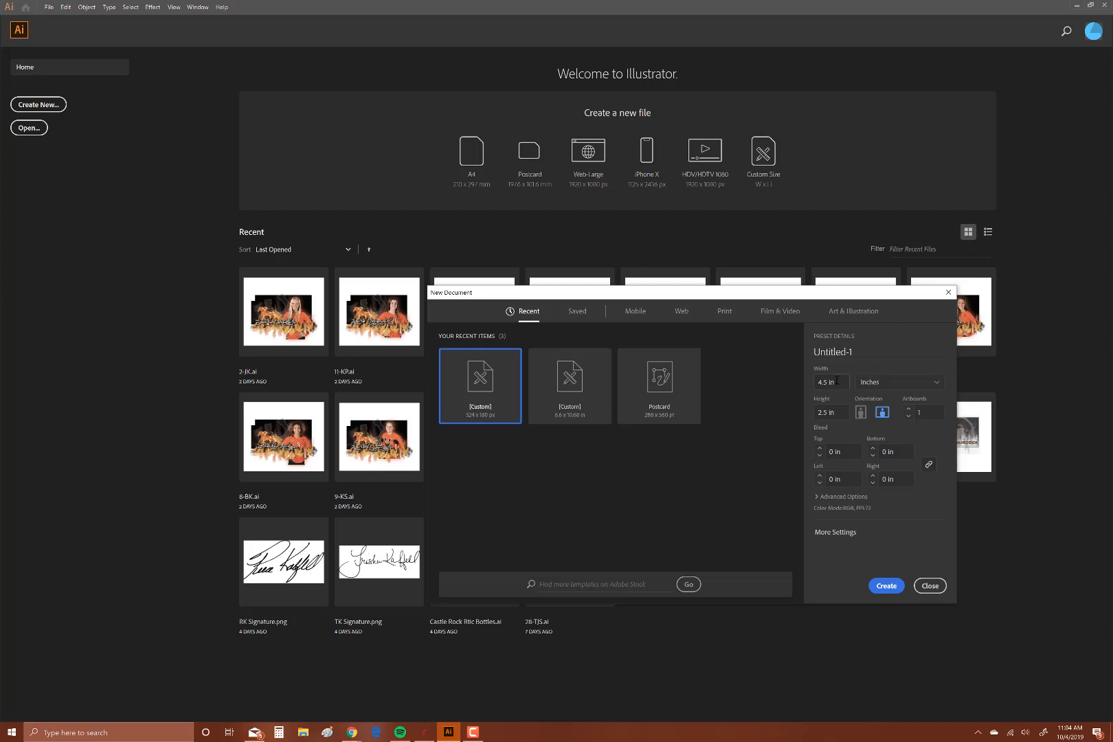
Step: Create a new document 96.5 in wide and 48.5 in high
left_click(836, 381)
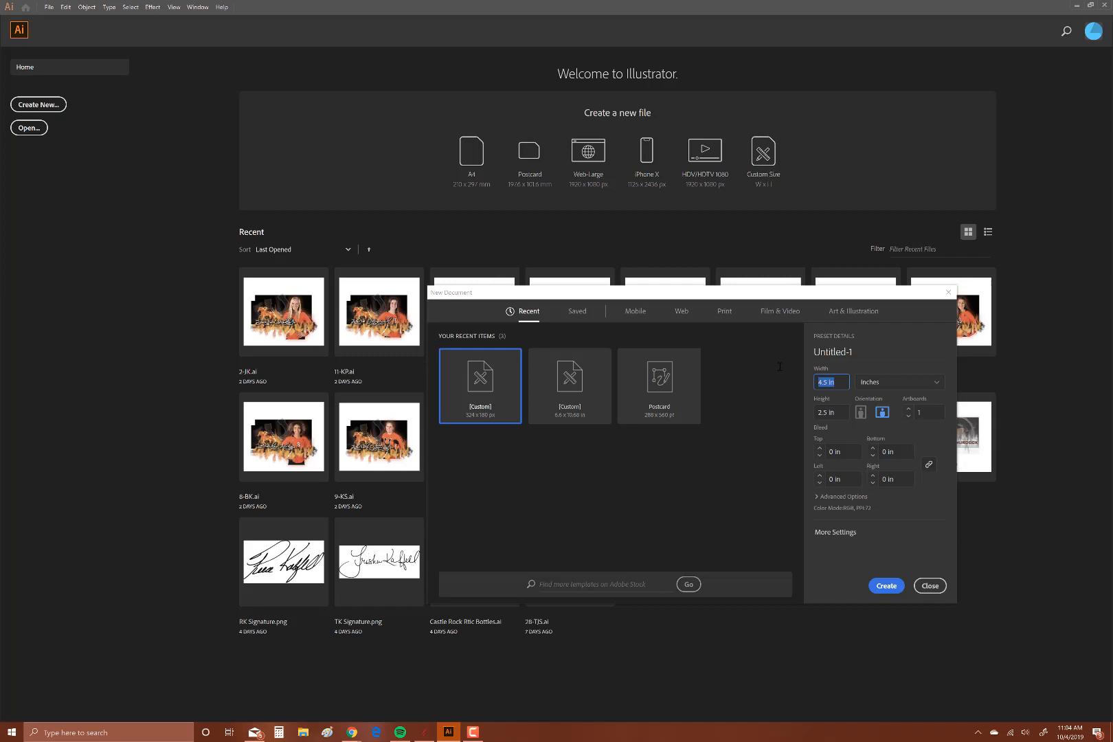
type("96.5")
key("Tab")
type("48")
left_click(886, 587)
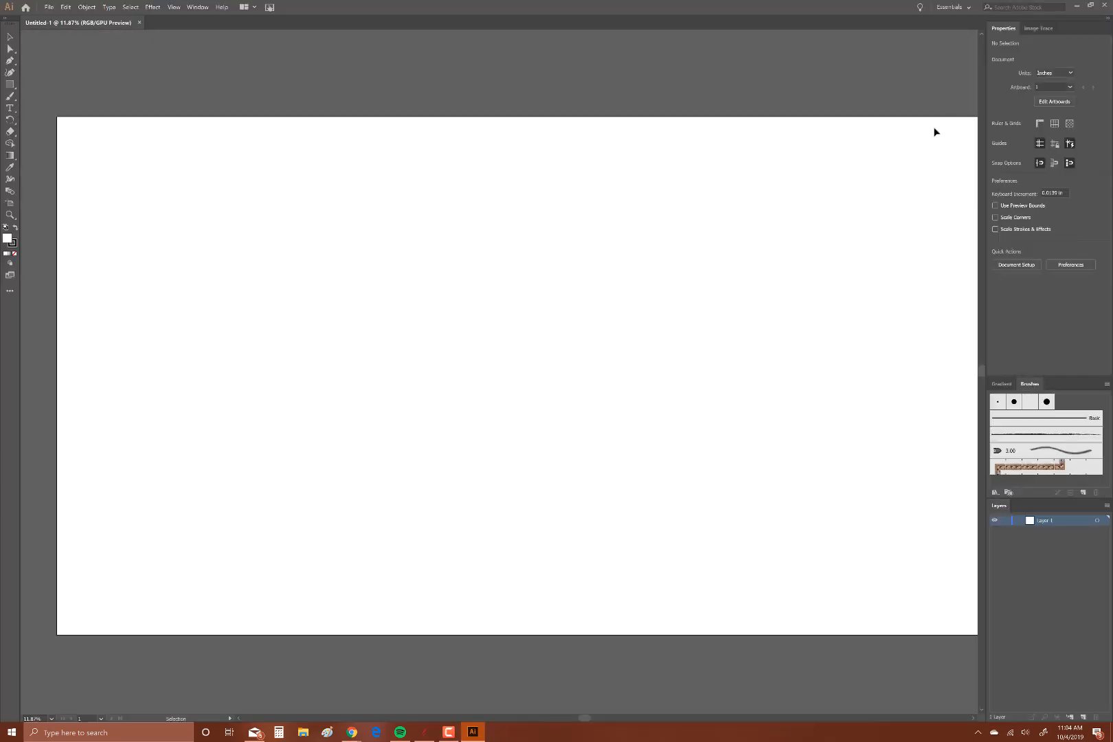
Step: Paste the copied Nike logo image onto the artboard
scroll(594, 228, "down", 1, "alt")
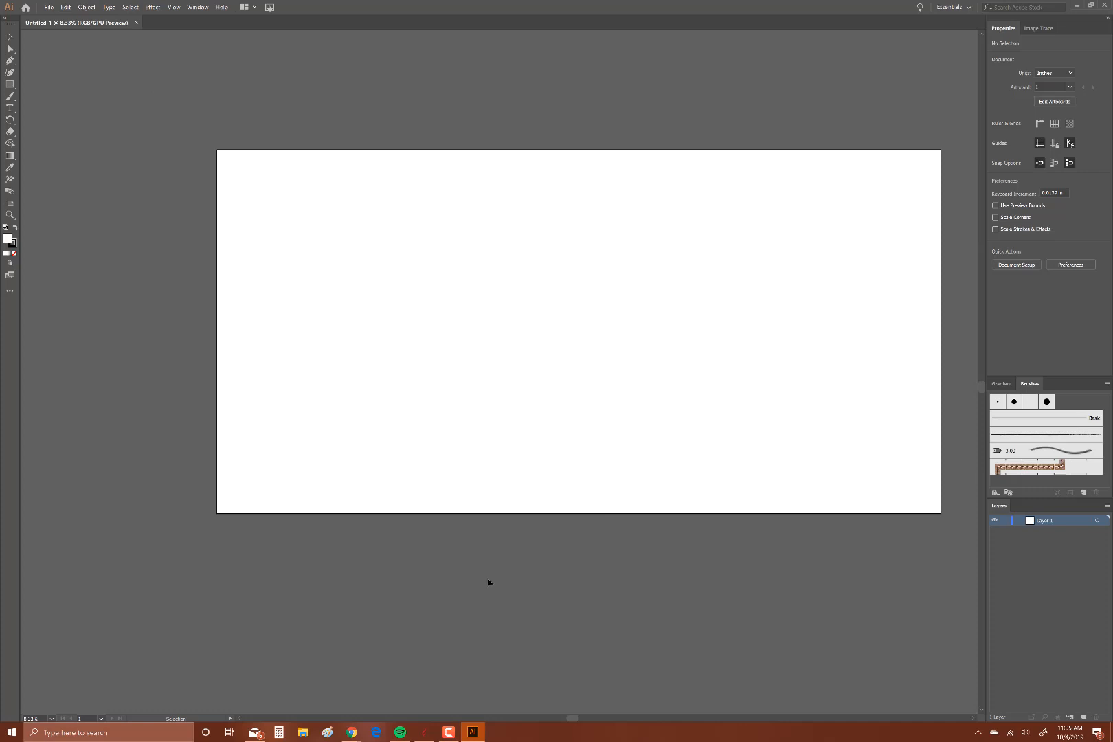
key("a")
key("ctrl+v")
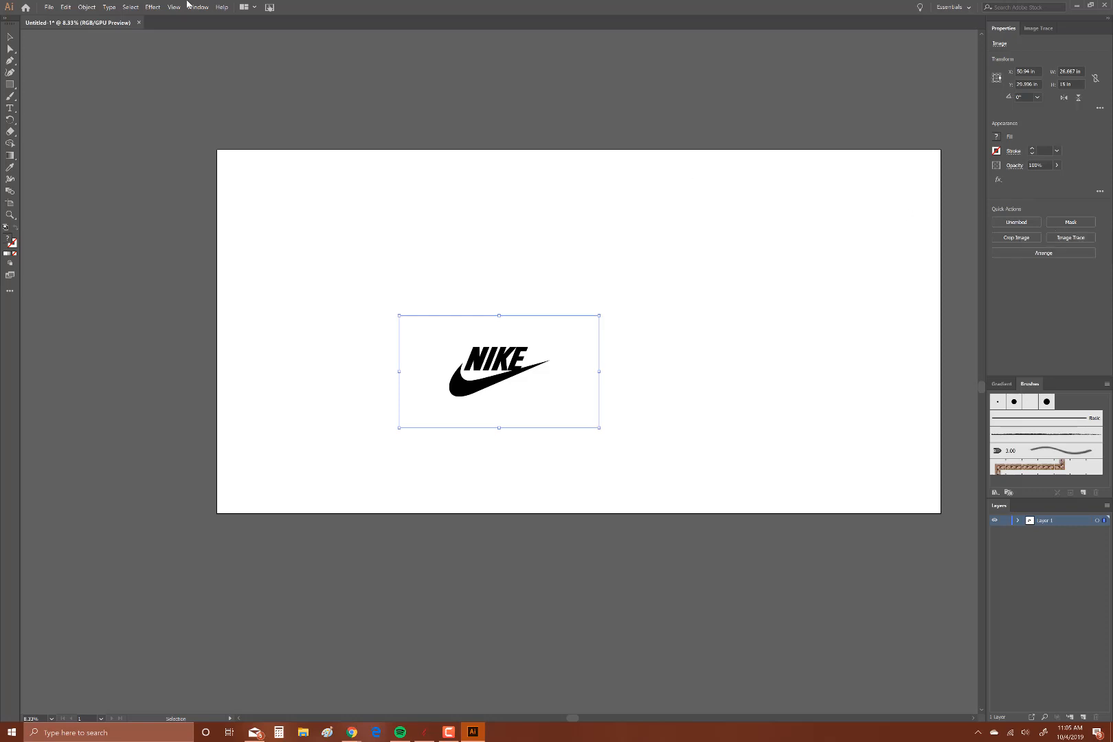
Step: Apply Image Trace to the pasted logo using the Silhouettes preset
left_click(86, 7)
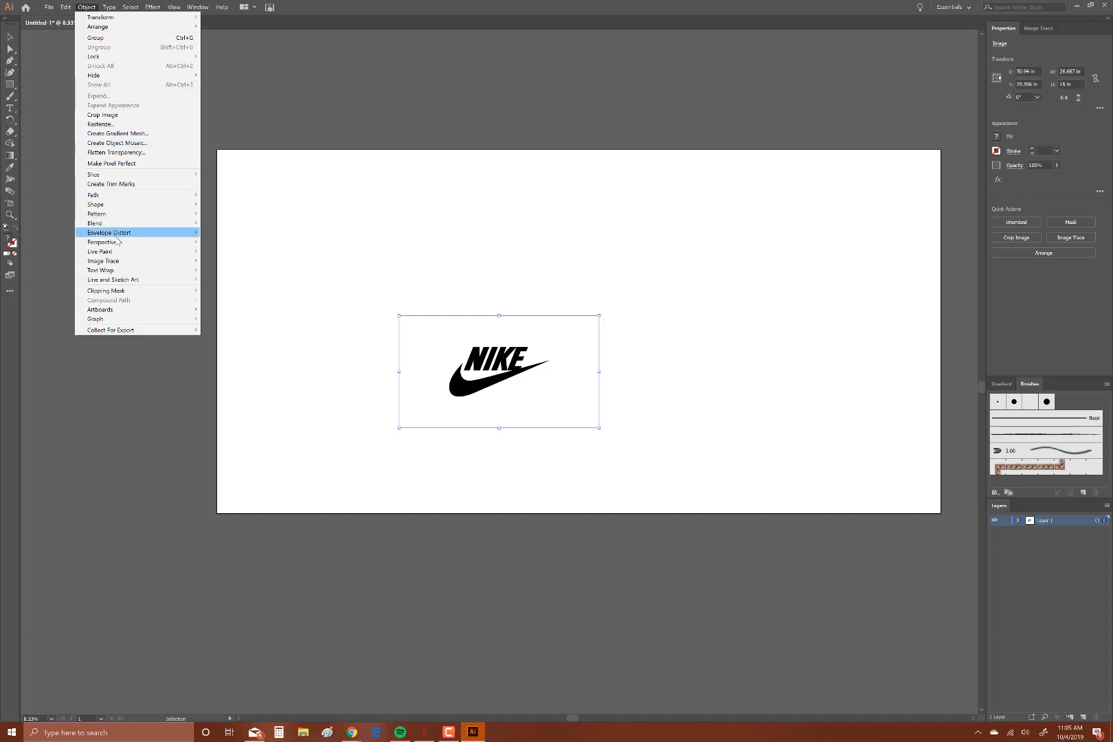
mouse_move(165, 261)
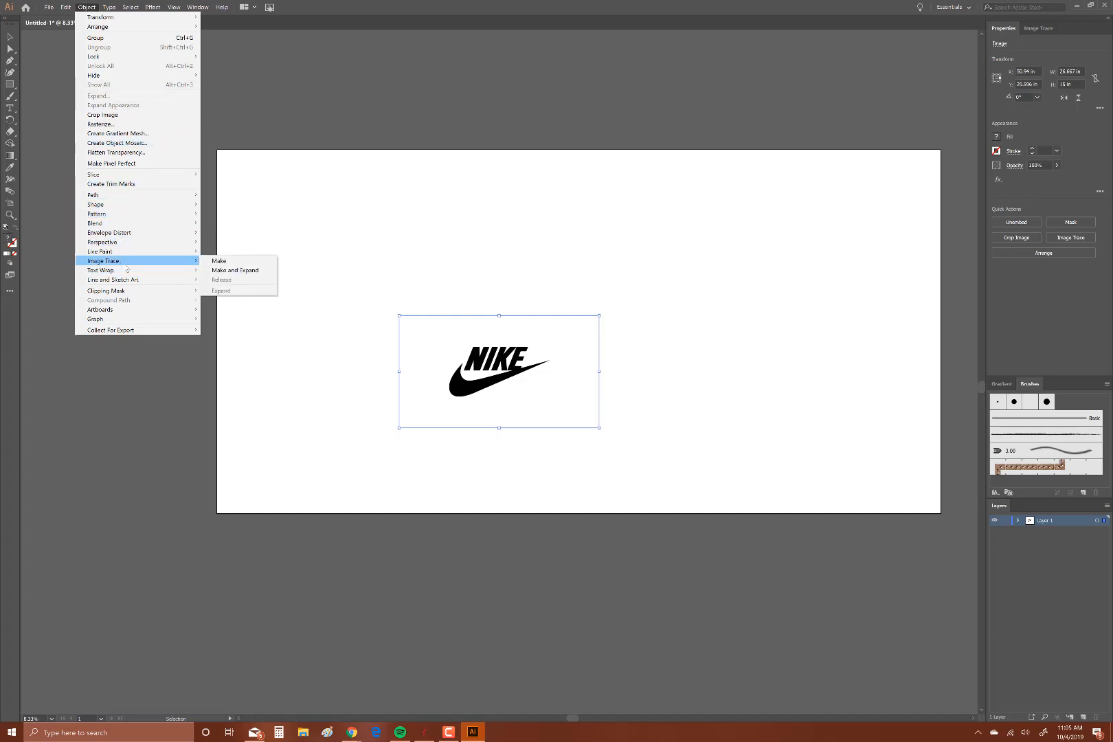
left_click(219, 262)
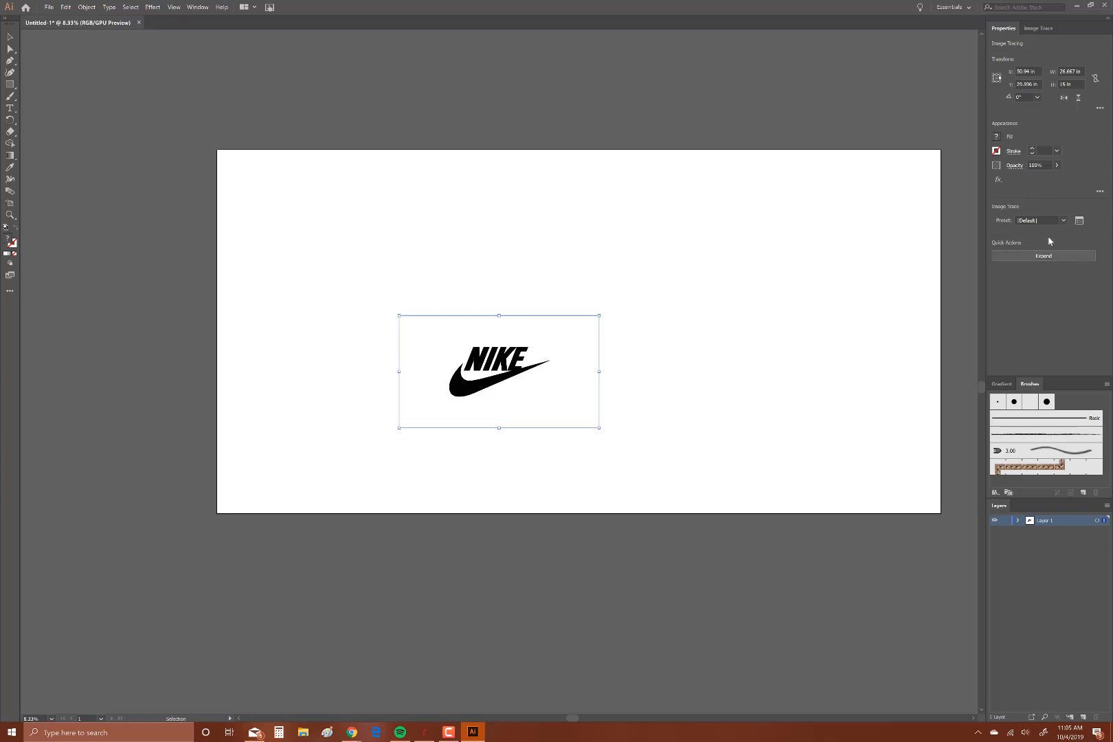
left_click(1064, 221)
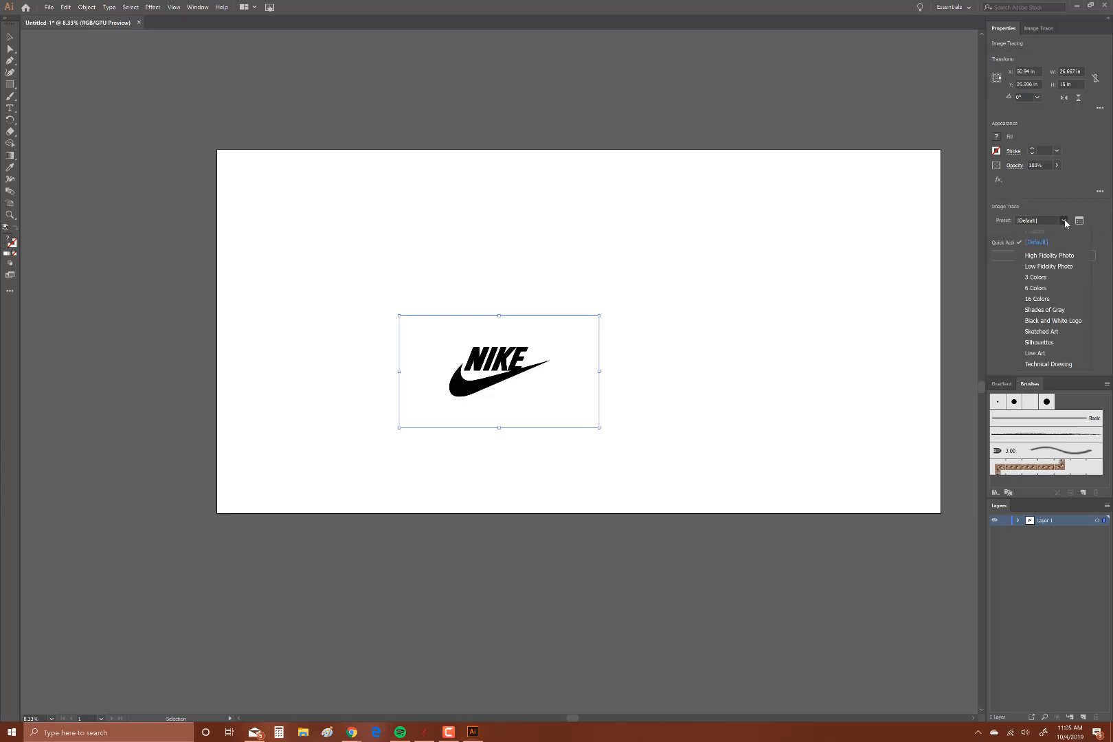
left_click(1046, 342)
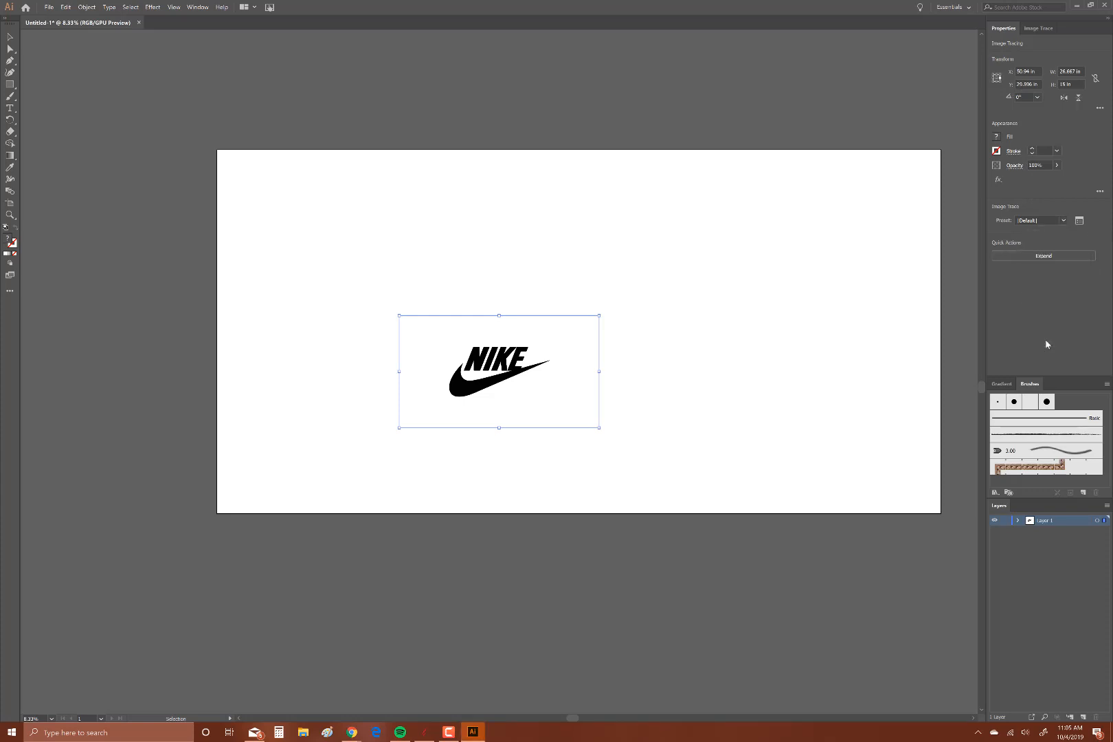
Step: Reveal the advanced Image Trace settings for the logo and expand the tracing into vector paths
left_click(1044, 29)
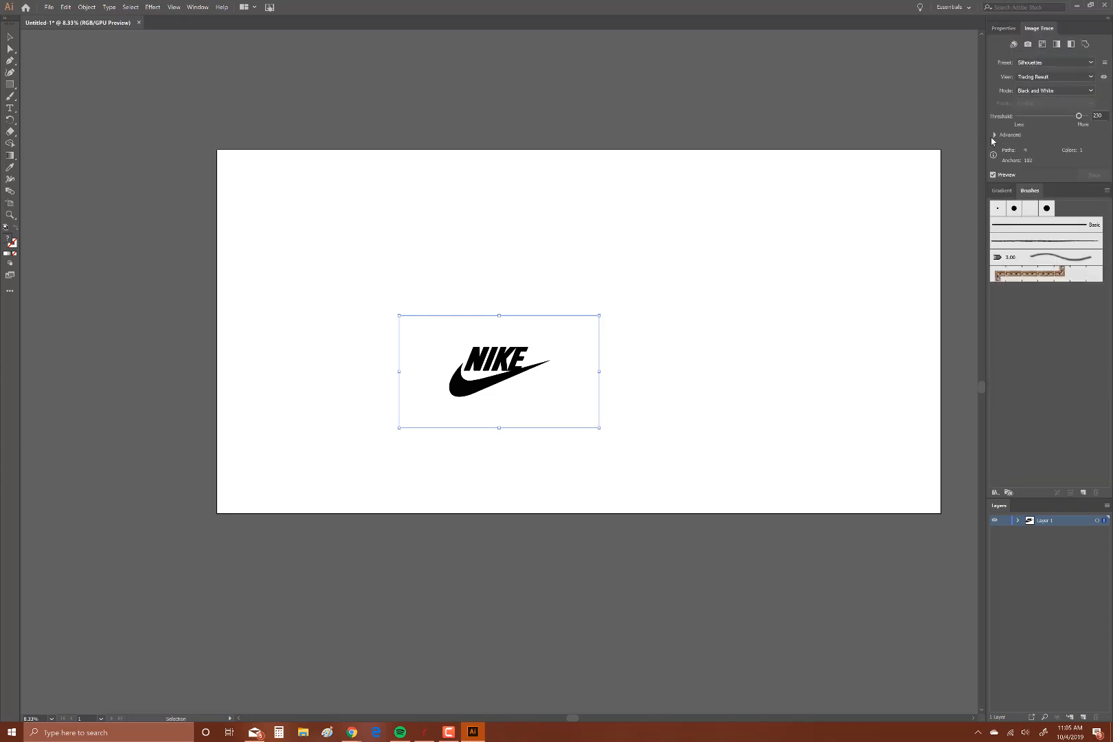
left_click(994, 135)
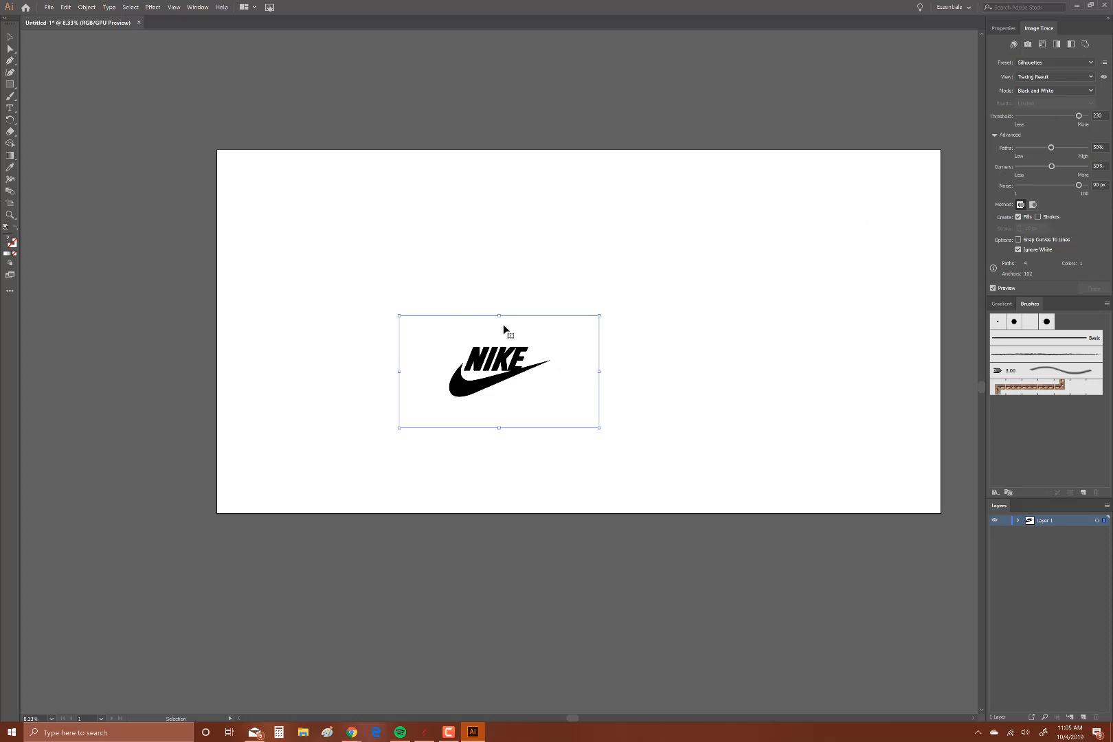
left_click(996, 31)
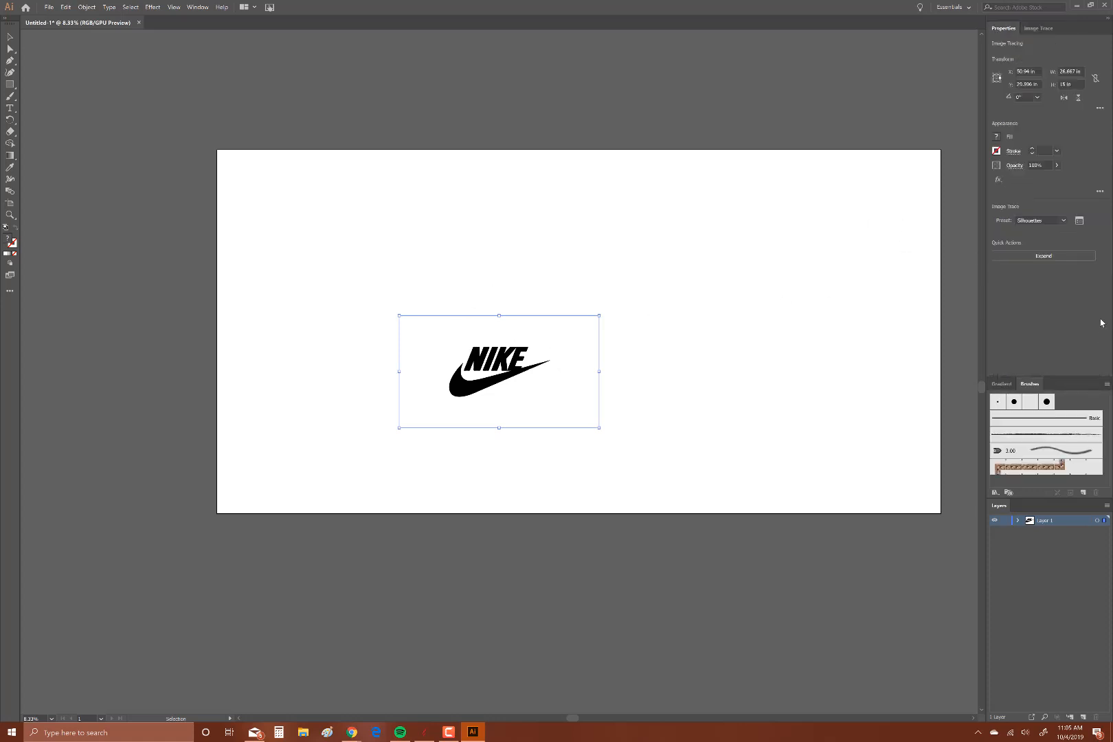
left_click(1055, 255)
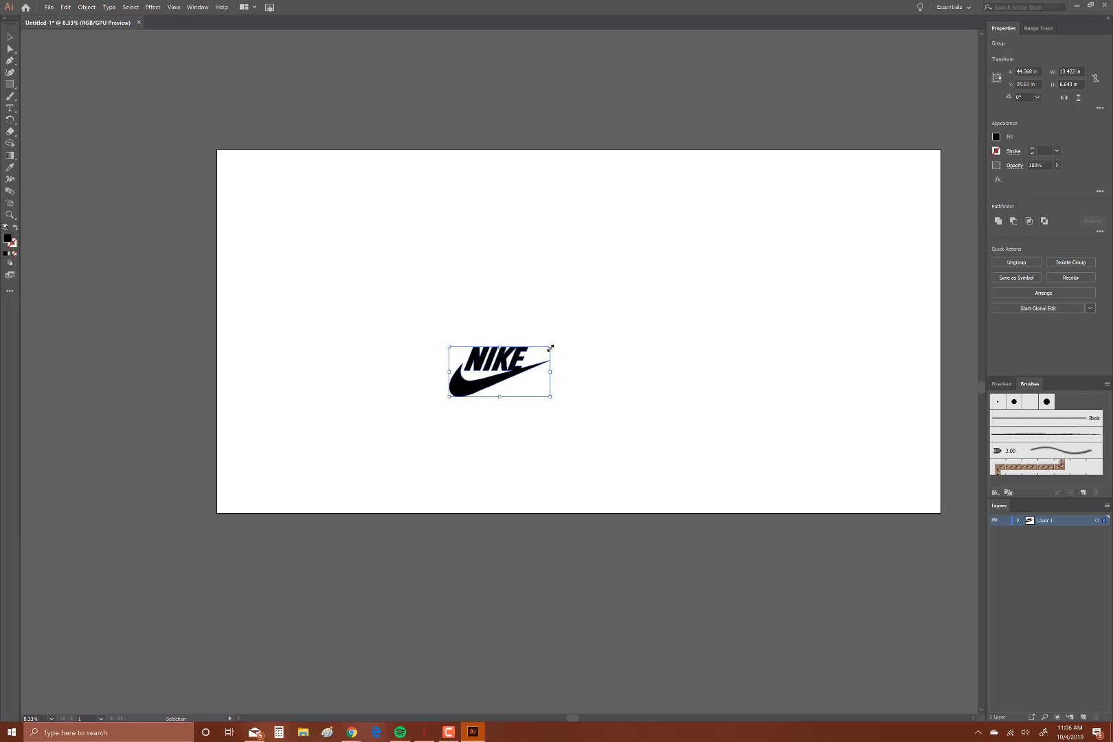
Step: Scale the logo proportionally to about 76 in wide and move it roughly to the middle of the artboard
left_click_drag(550, 348, 817, 175, "shift")
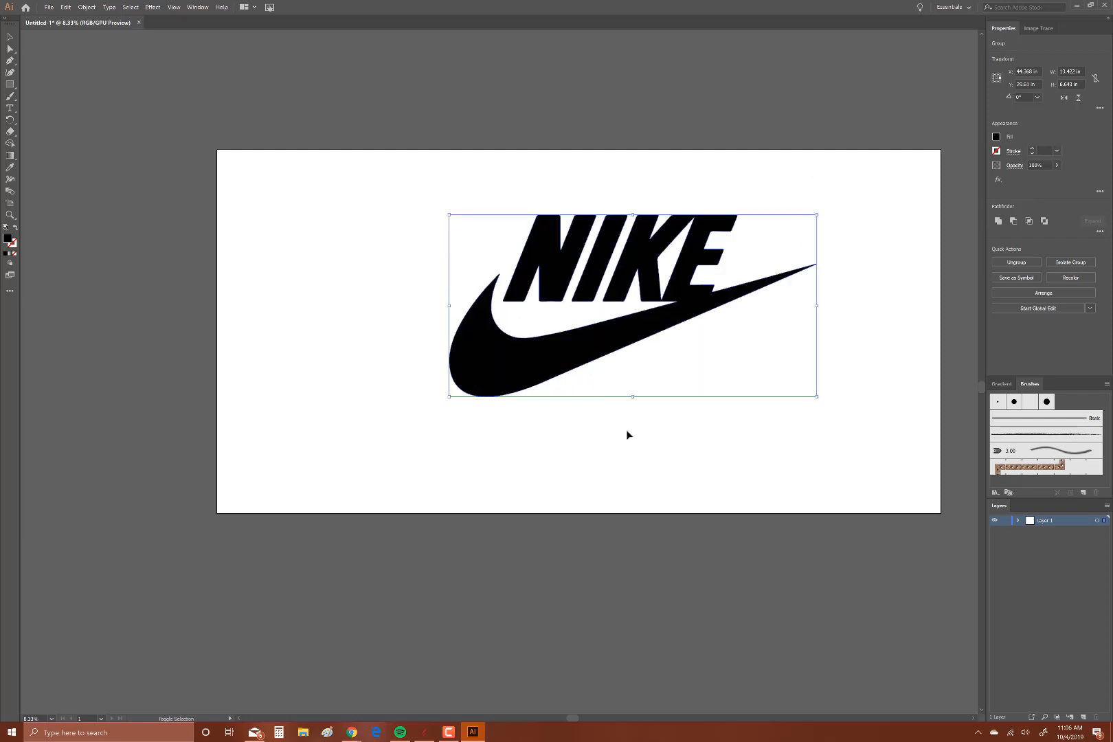
left_click_drag(448, 397, 318, 514, "shift")
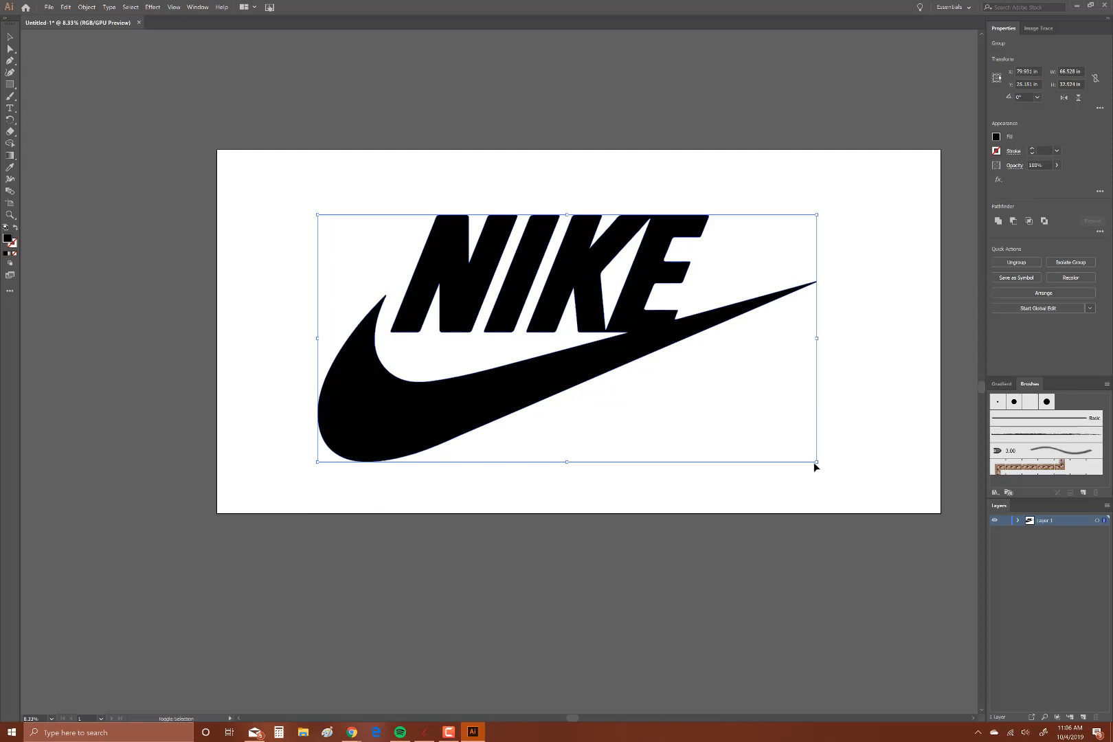
left_click_drag(816, 462, 885, 504, "shift")
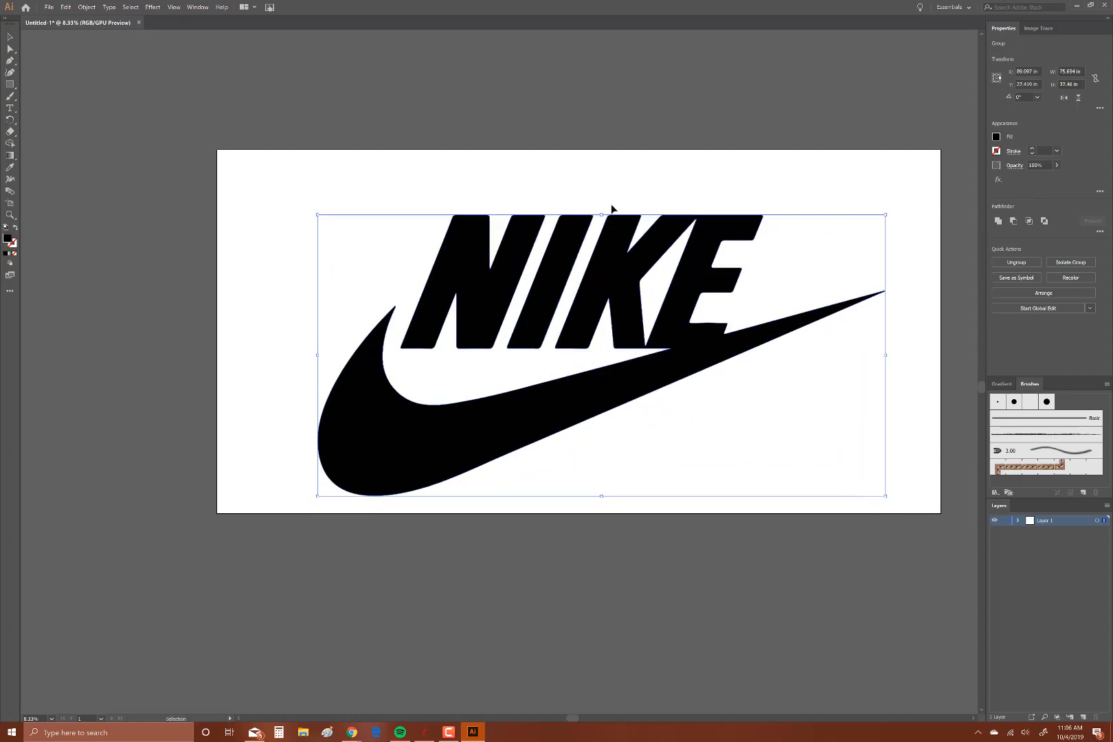
left_click_drag(583, 406, 577, 378)
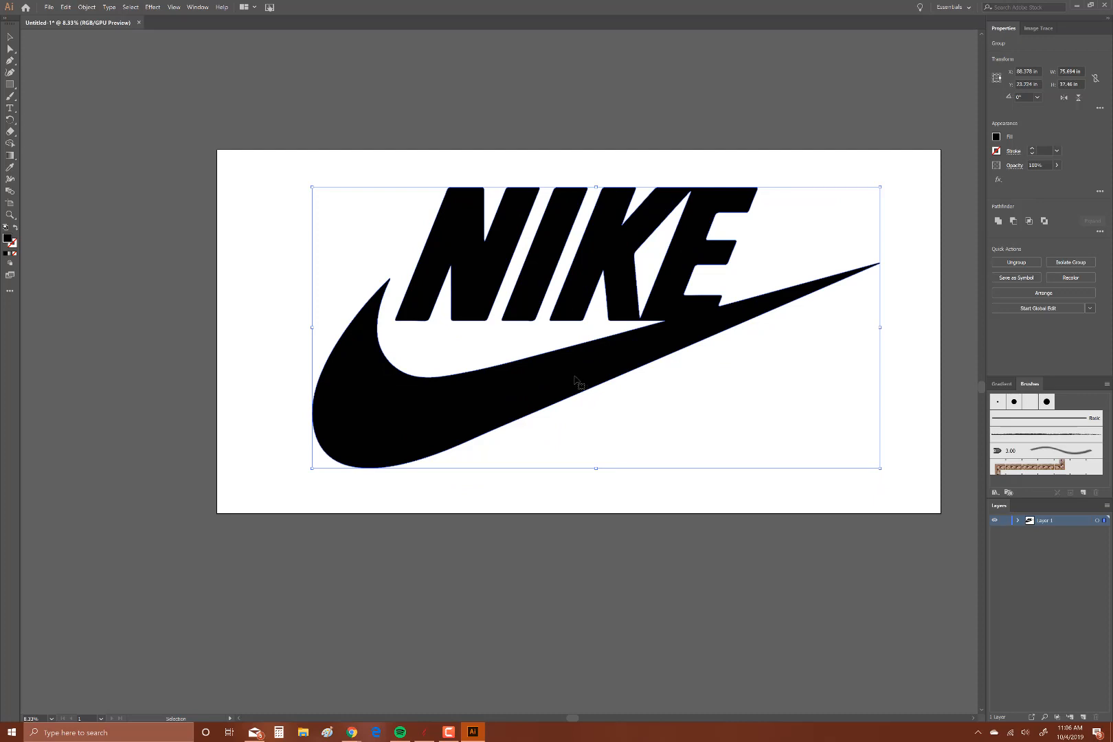
Step: Centre the logo on the artboard using its centre reference point, with X at 96.5/2 and Y at 48.5/2 inches
left_click(997, 79)
double_click(1031, 71)
type("96.5/2")
key("Return")
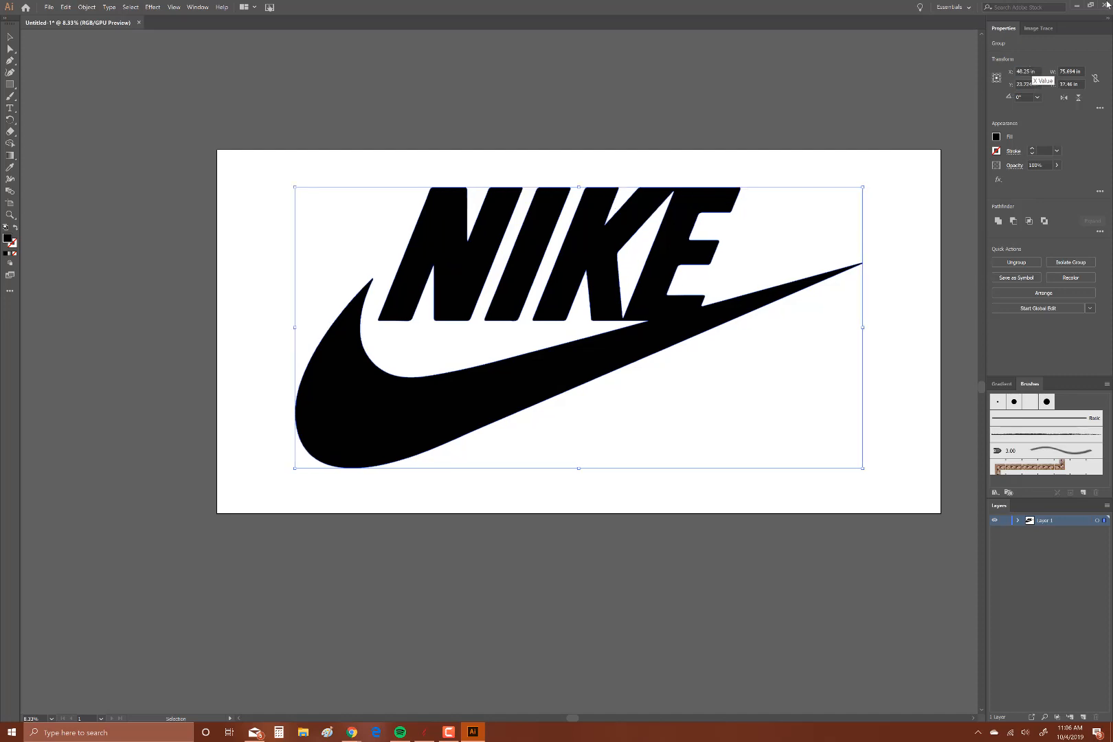
double_click(1029, 83)
type("48.5/2")
key("Return")
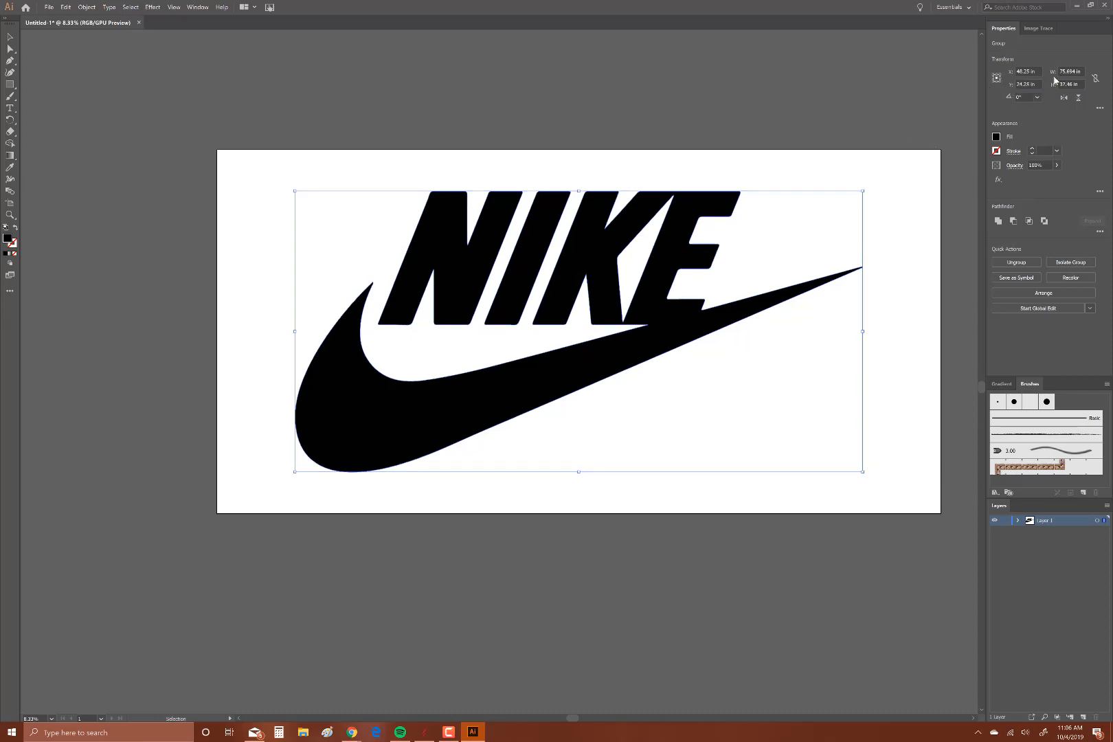
Step: Set the logo's width to 65 in with its proportions constrained
key("Tab")
type("65")
left_click(1095, 78)
key("Return")
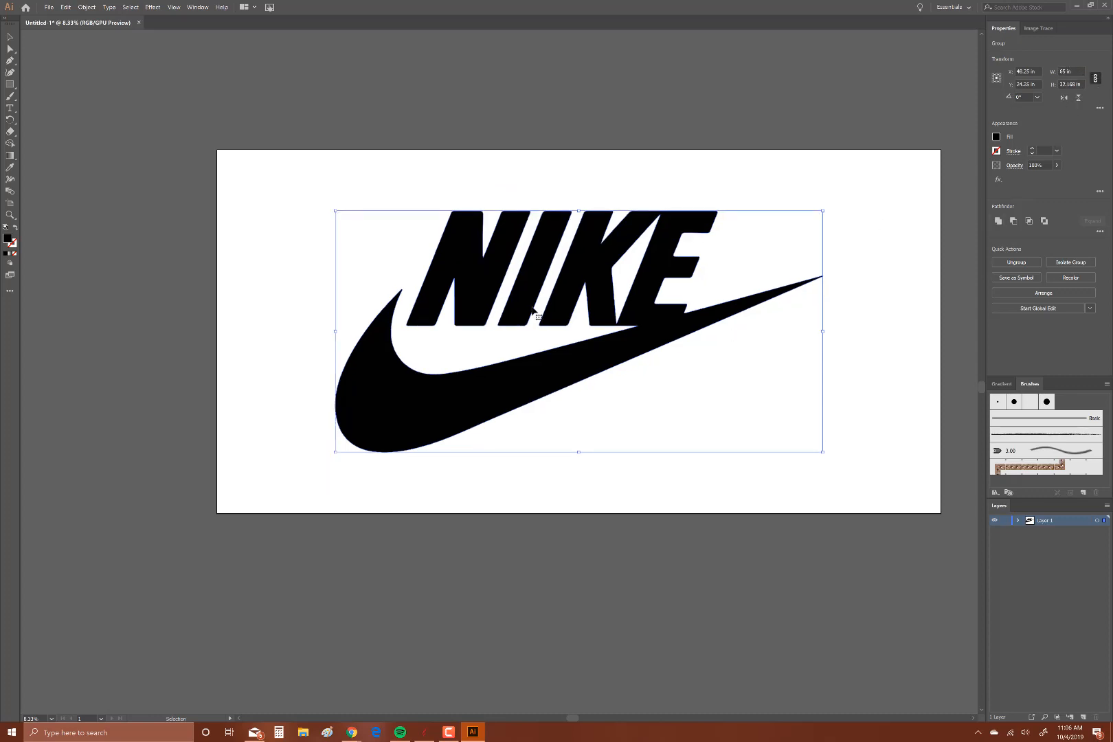
Step: Save the artwork to the Desktop as an Adobe Illustrator file named Nike, keeping the default Illustrator options
left_click(606, 145)
left_click(49, 7)
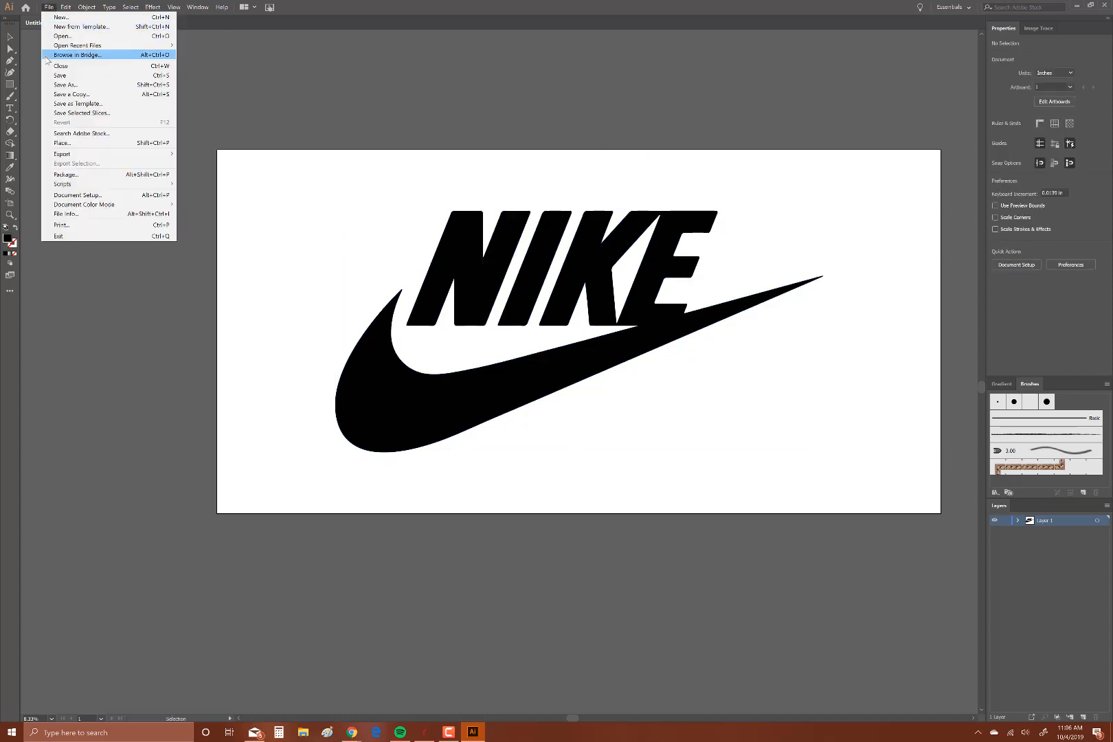
left_click(63, 85)
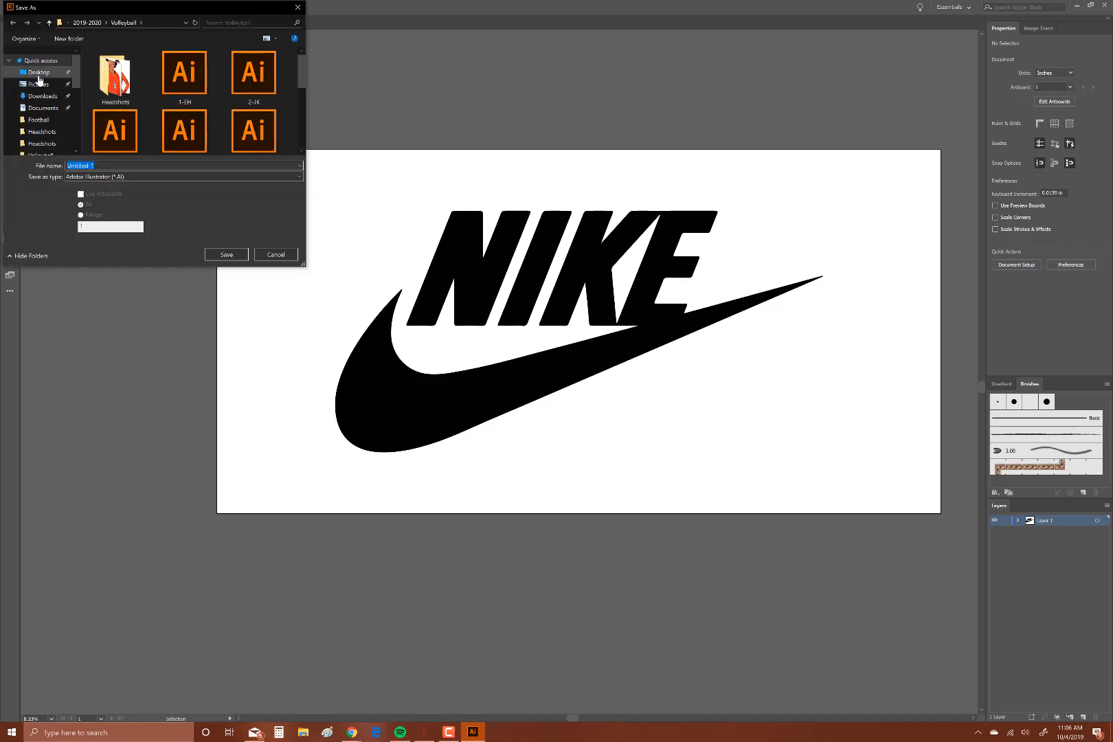
left_click(39, 72)
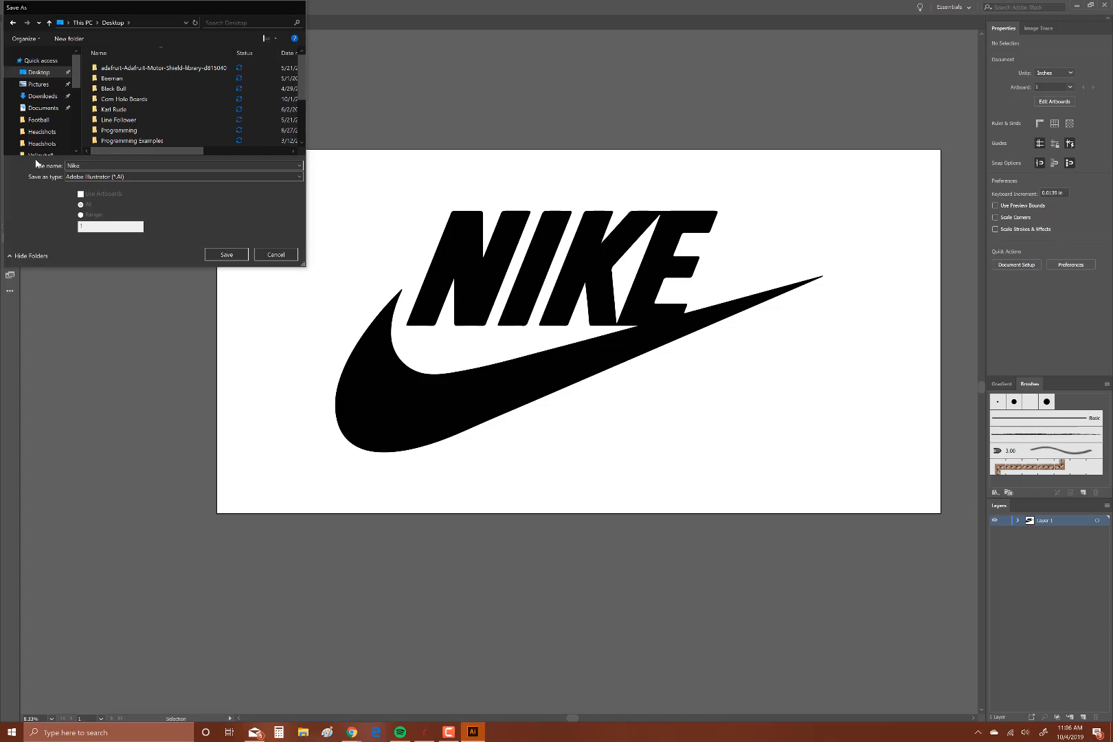
key("Escape")
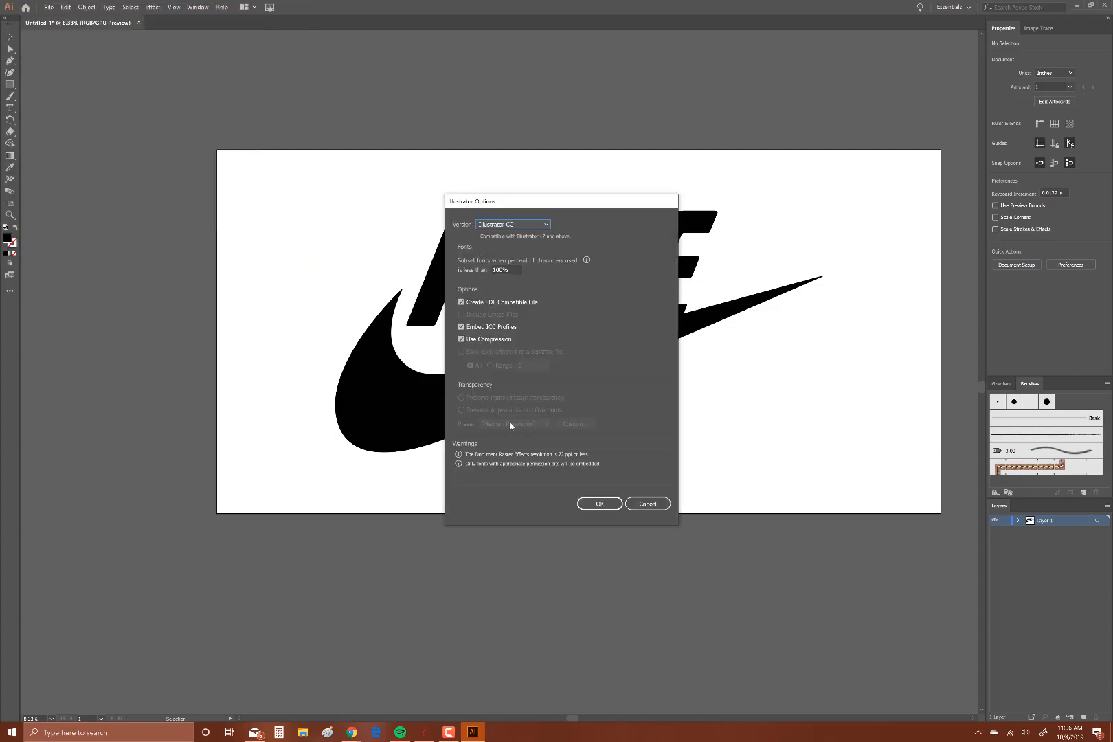
left_click(598, 504)
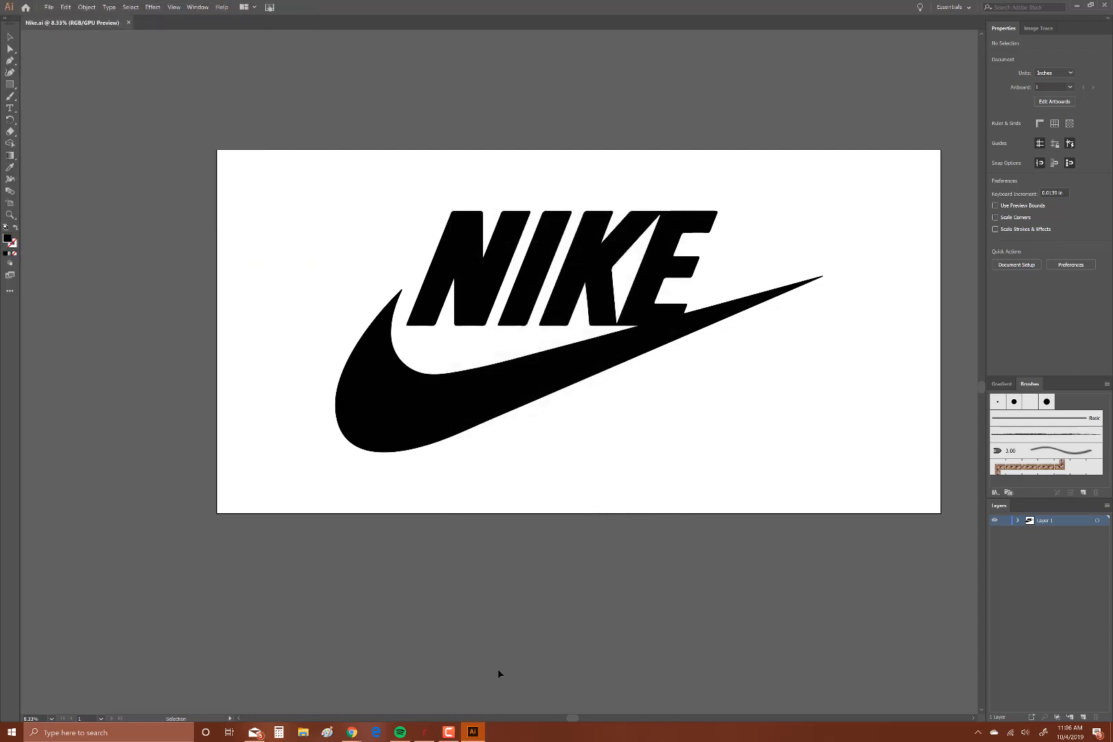
Step: Switch to Aspire and set up the job 96.5 inches wide and 48.5 inches high
left_click(424, 732)
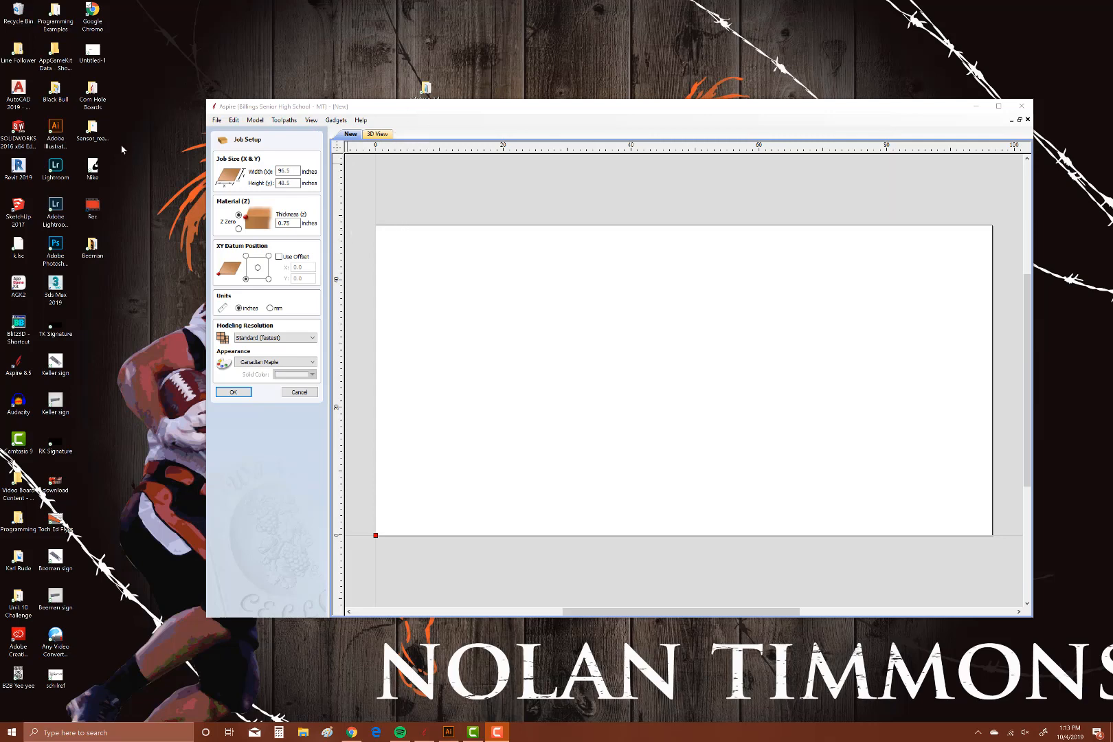
left_click(342, 111)
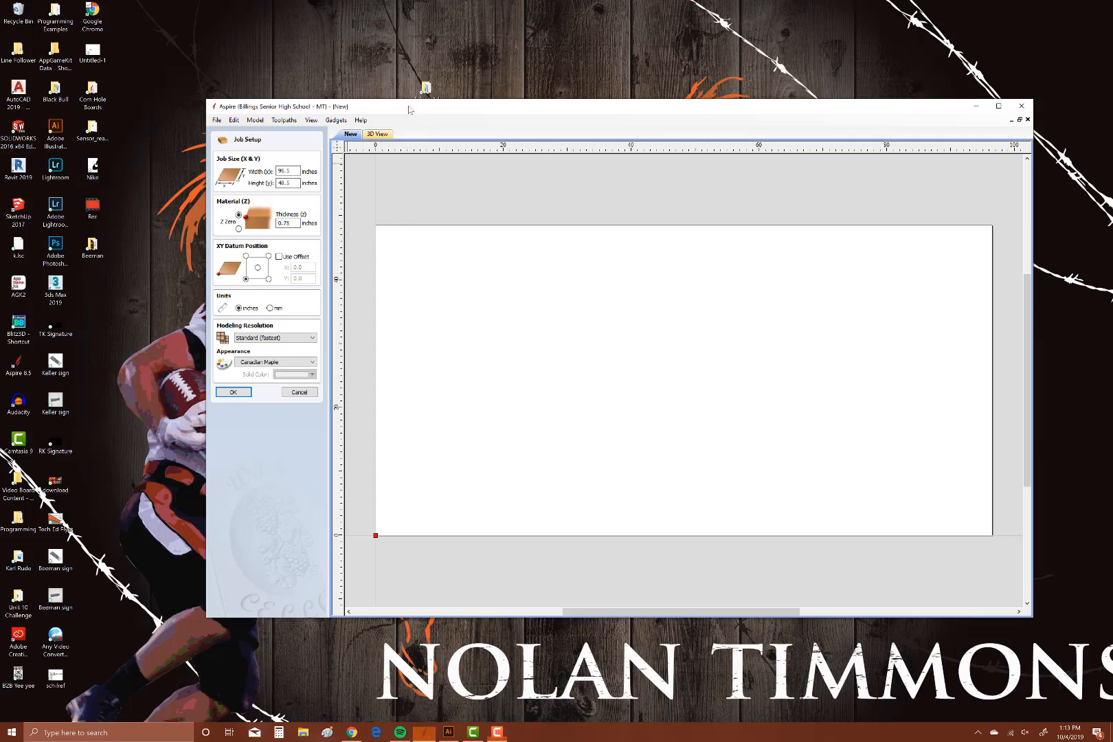
double_click(288, 171)
left_click(287, 183)
left_click(232, 392)
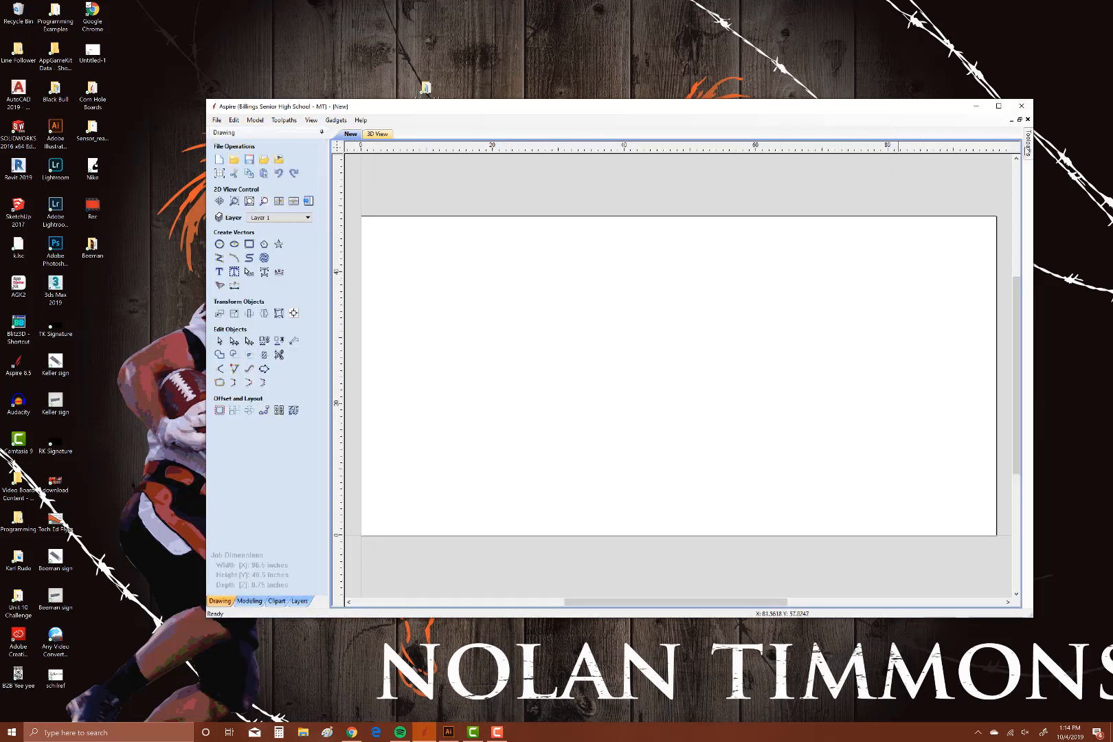
Step: Keep the toolpath operations permanently displayed beside the drawing area
left_click(1028, 148)
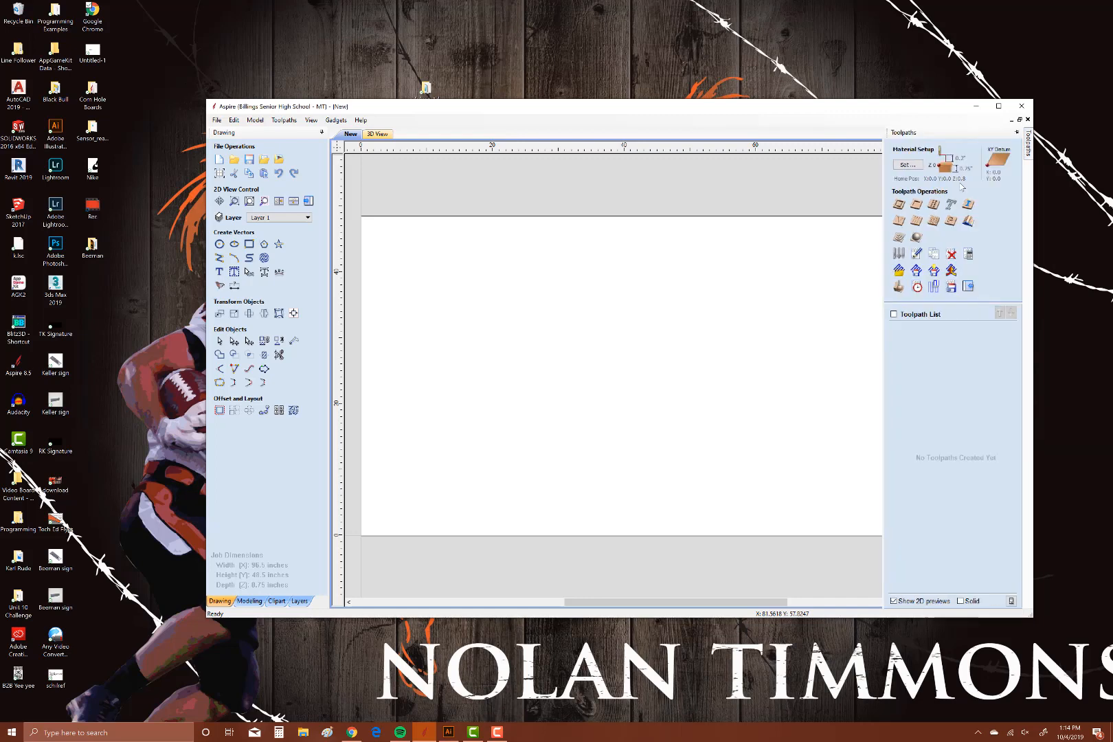
left_click(1016, 133)
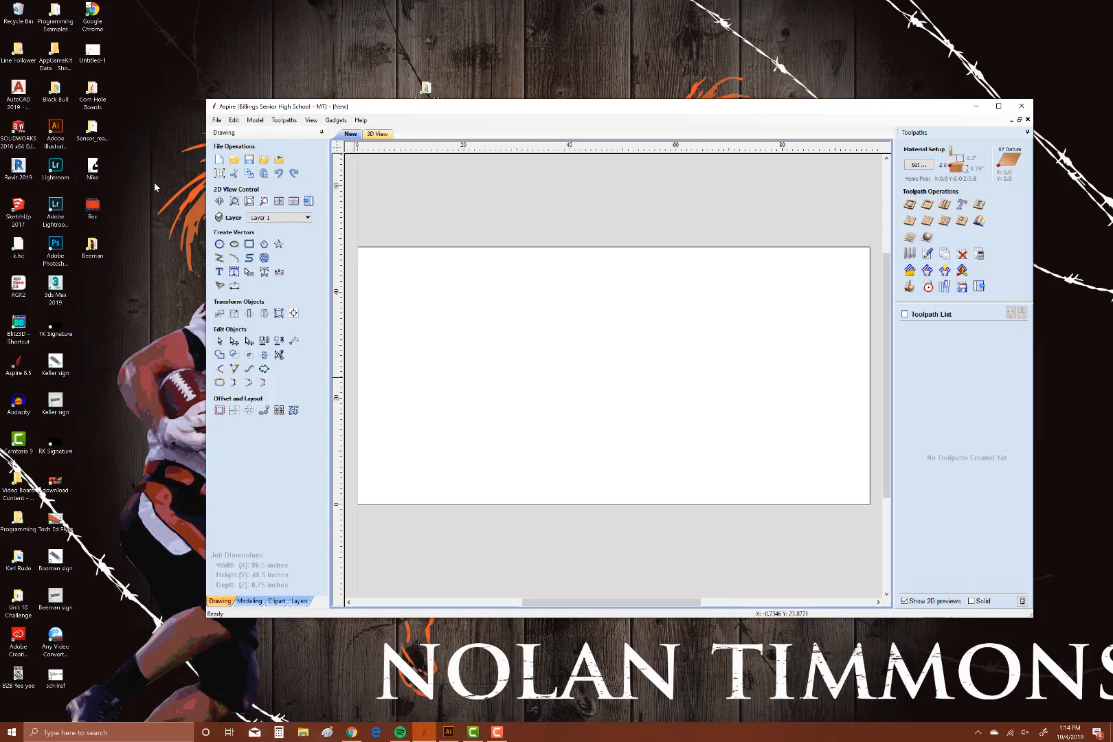
Step: Import the vectors of the Nike AI file from the Desktop into the job
left_click(216, 120)
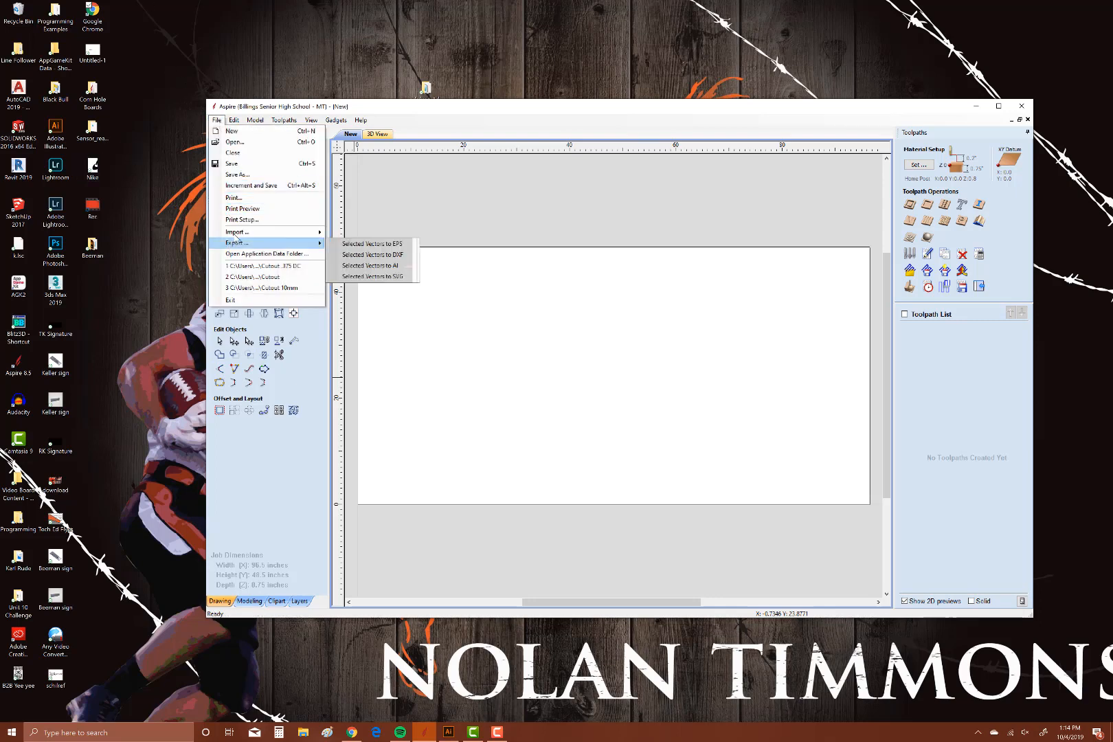
mouse_move(237, 233)
left_click(370, 234)
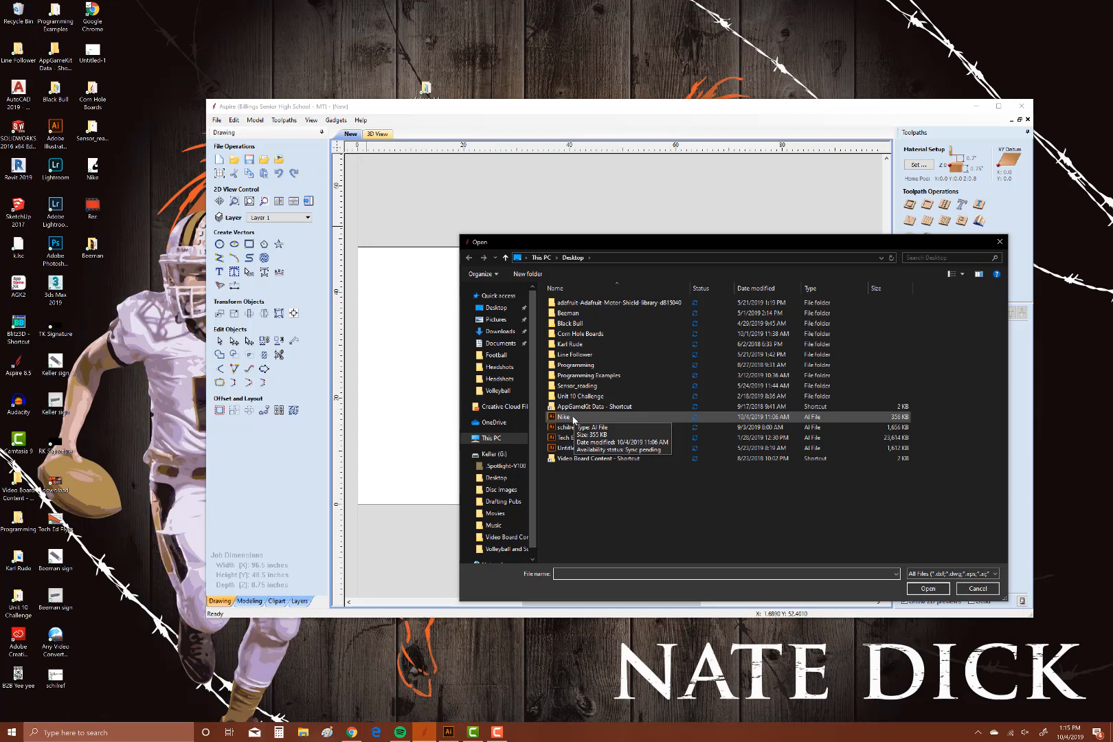
double_click(573, 417)
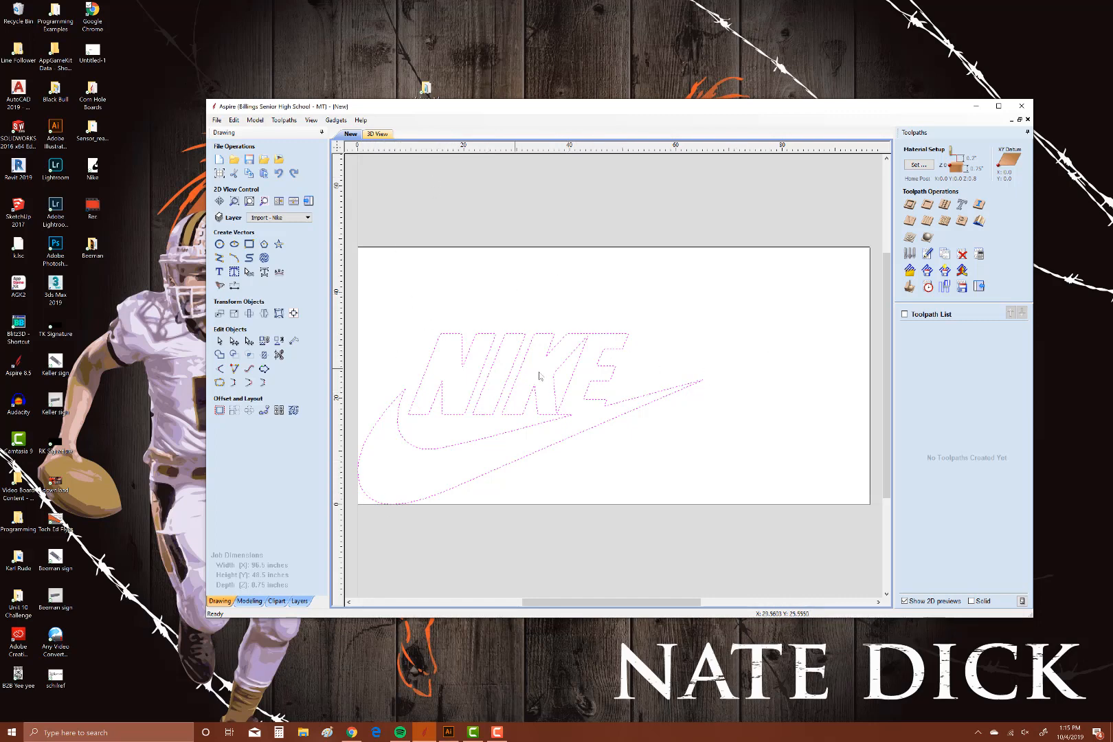
Step: Move the centre of the imported logo to the absolute position X 48.25, Y 24.25 inches
left_click(220, 314)
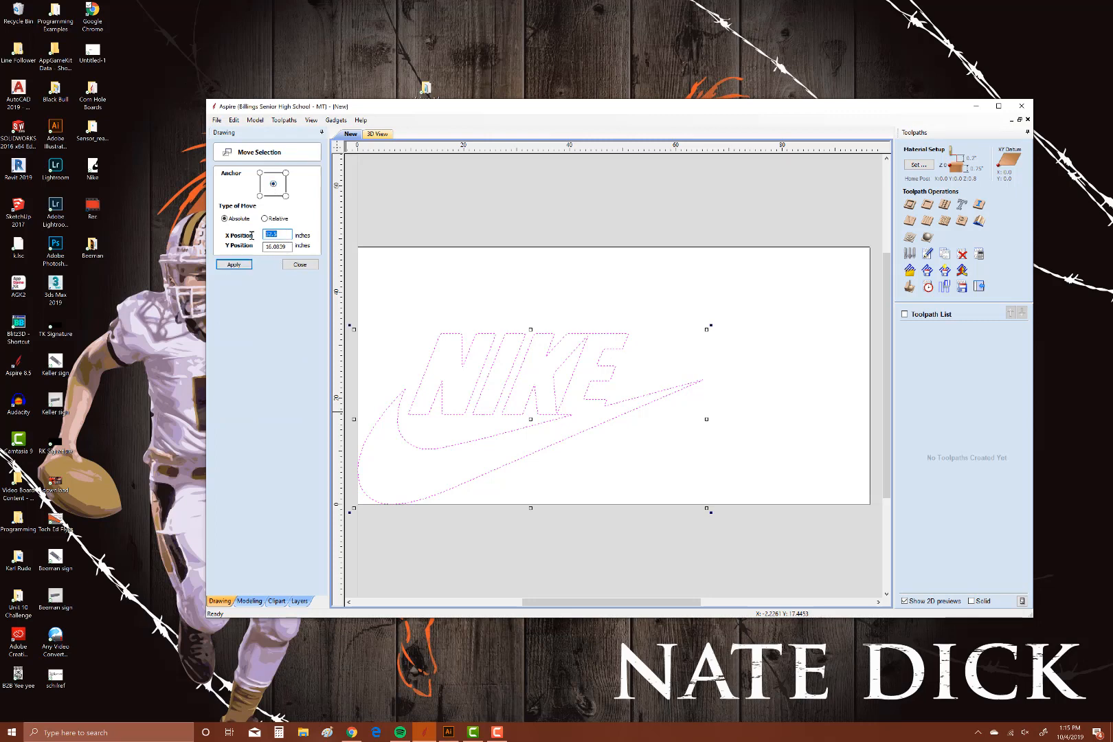
type("48.")
key("Tab")
type("2")
key("Return")
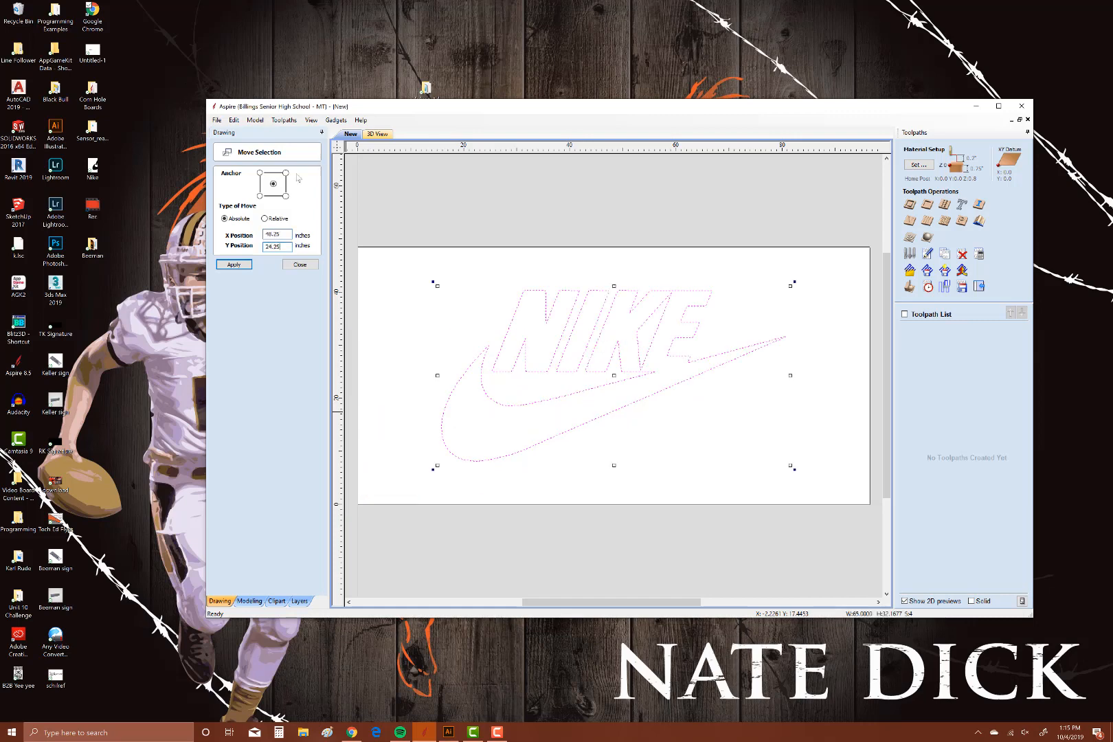
left_click(299, 264)
left_click(455, 283)
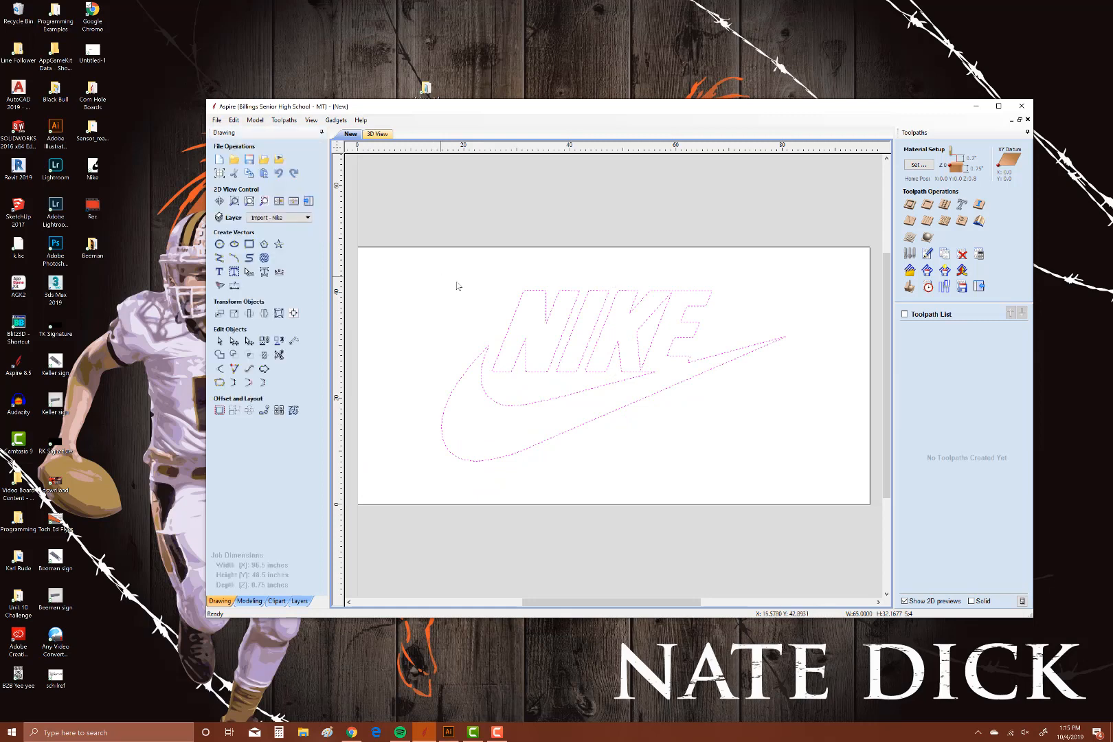
left_click(649, 430)
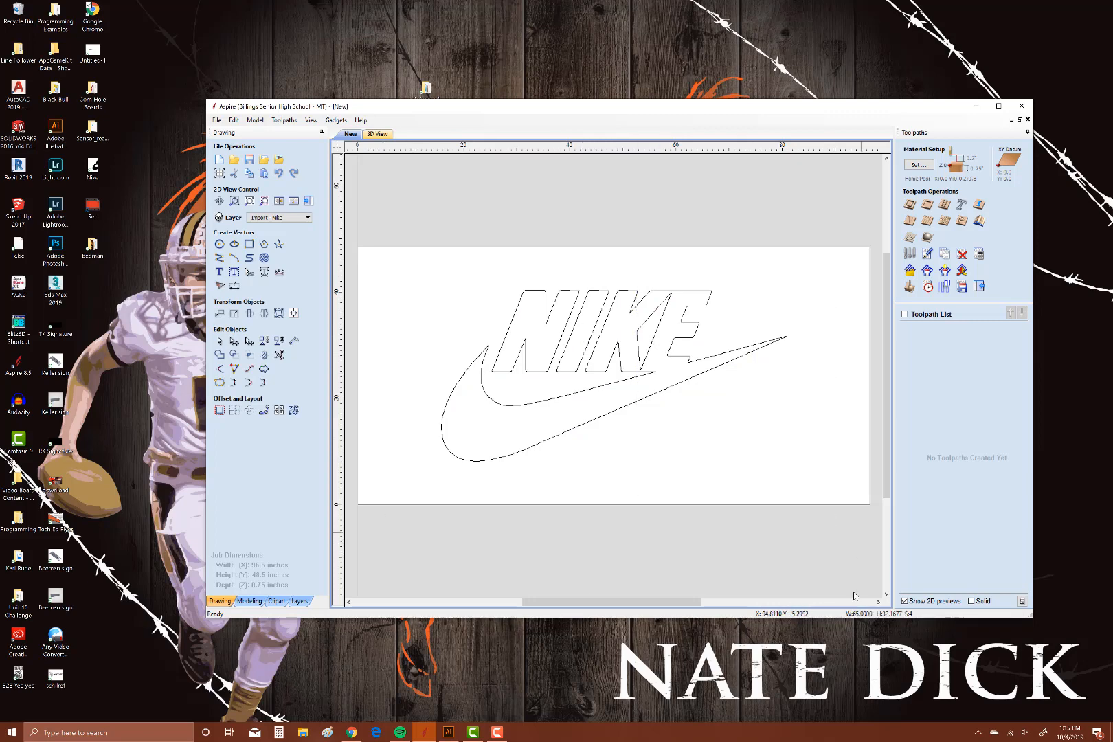
key("ctrl+a")
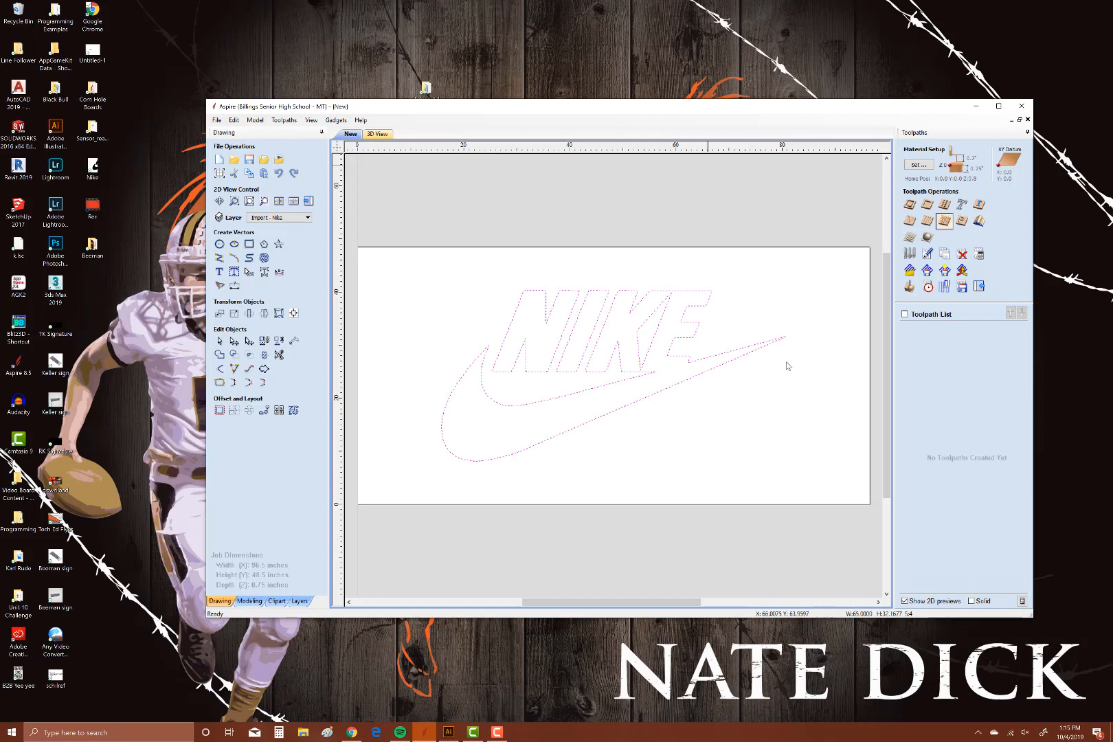
left_click(622, 422)
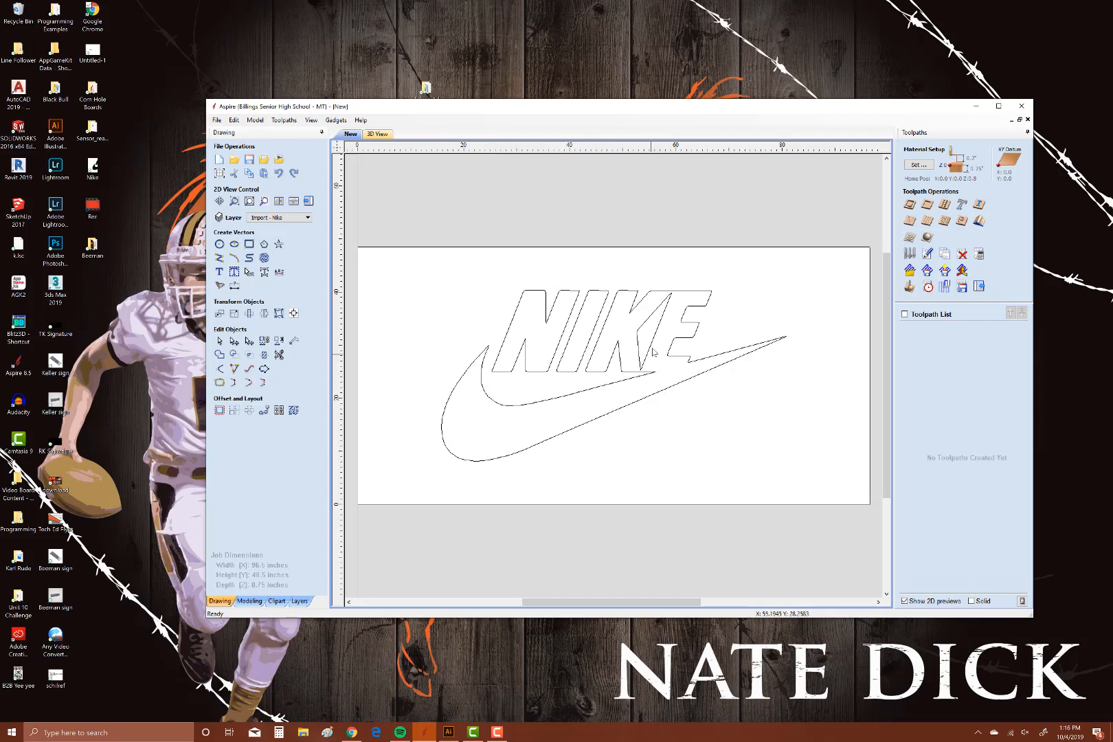
Step: Start a pocket toolpath and choose the End Mill (0.375 inches) DC from the imperial tools
left_click(926, 210)
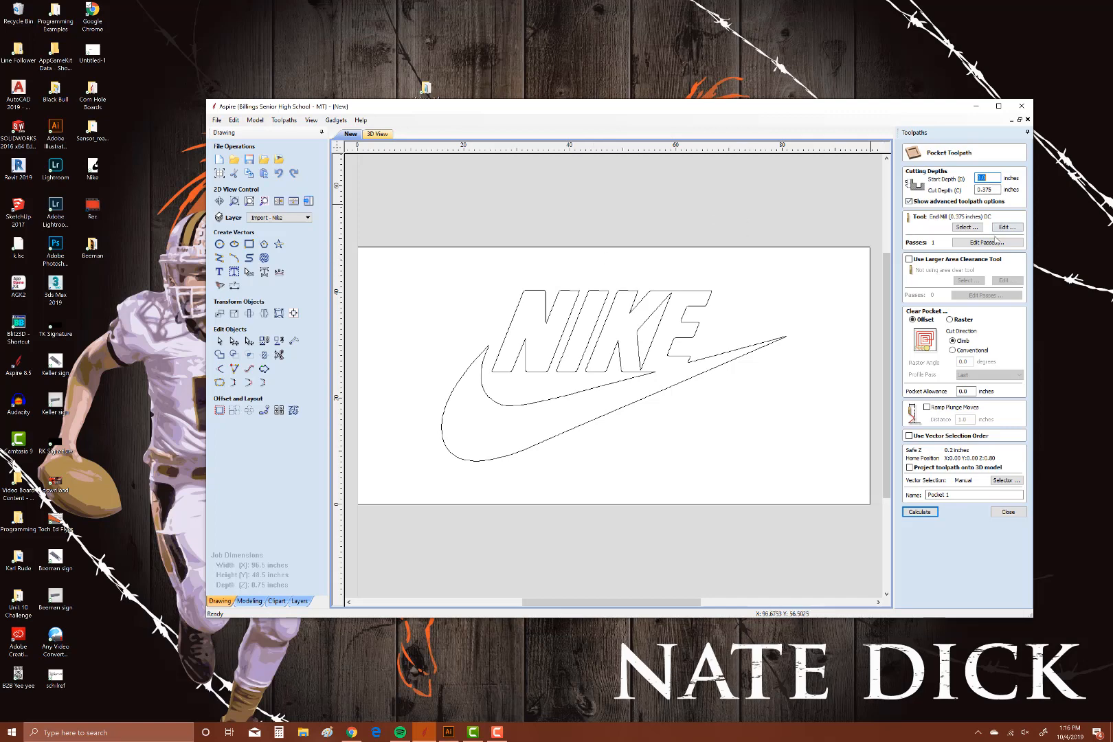
left_click(963, 227)
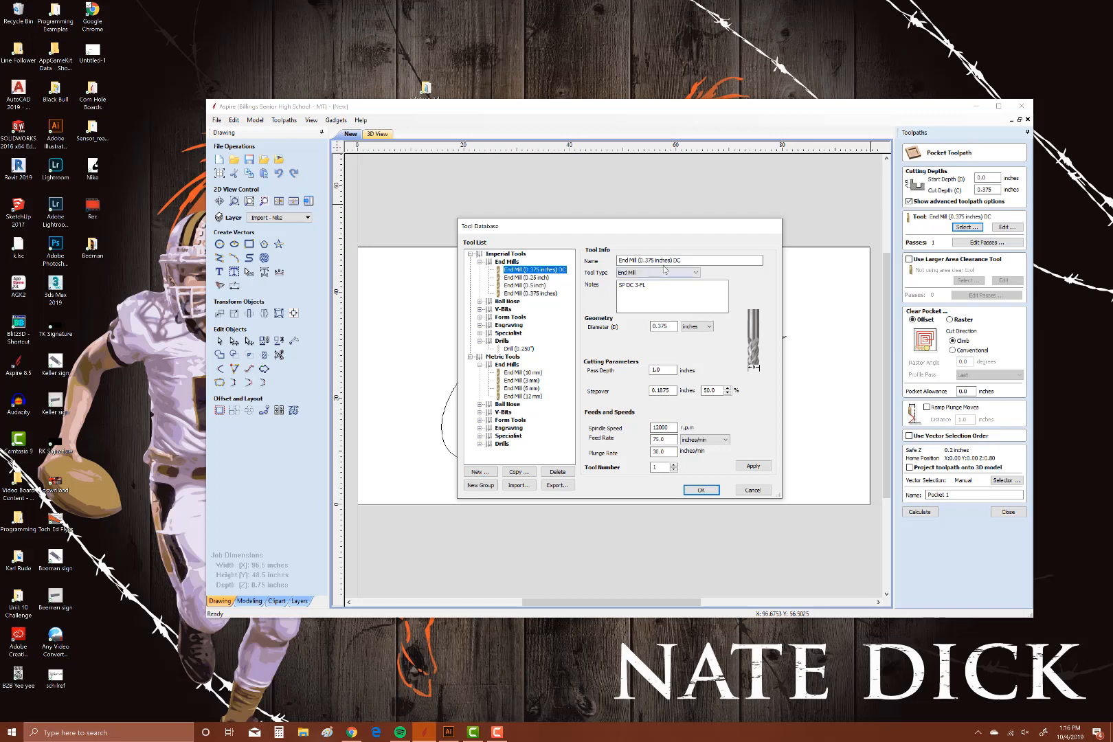
left_click(480, 472)
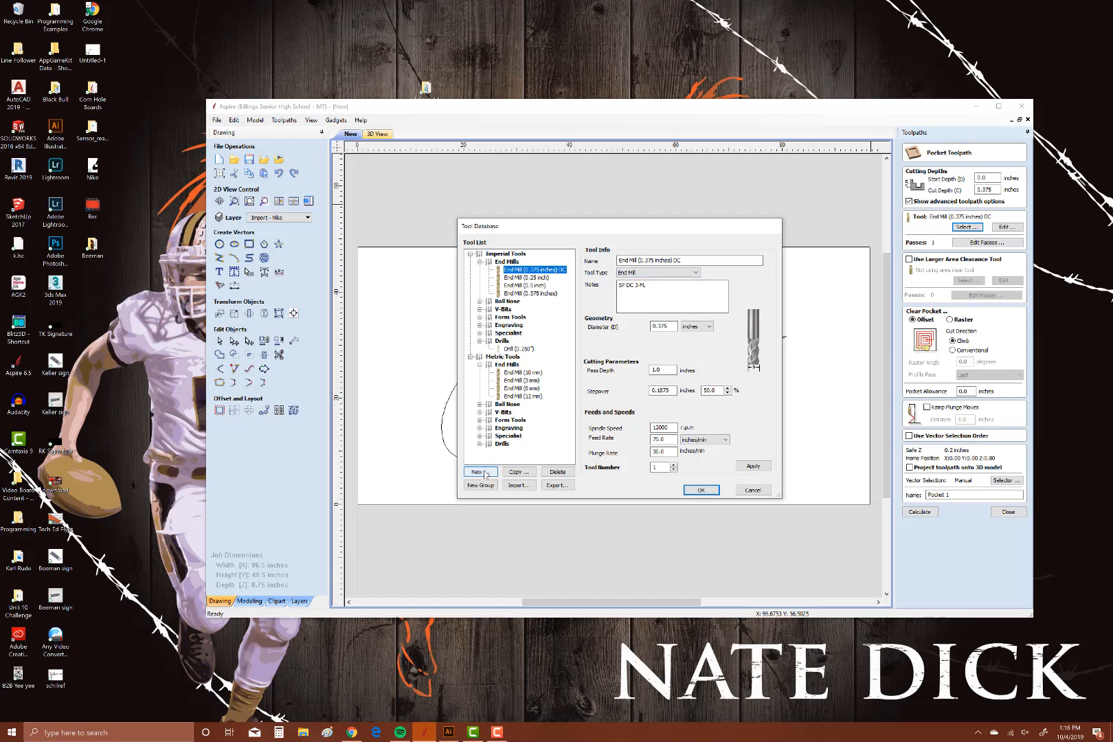
left_click(692, 272)
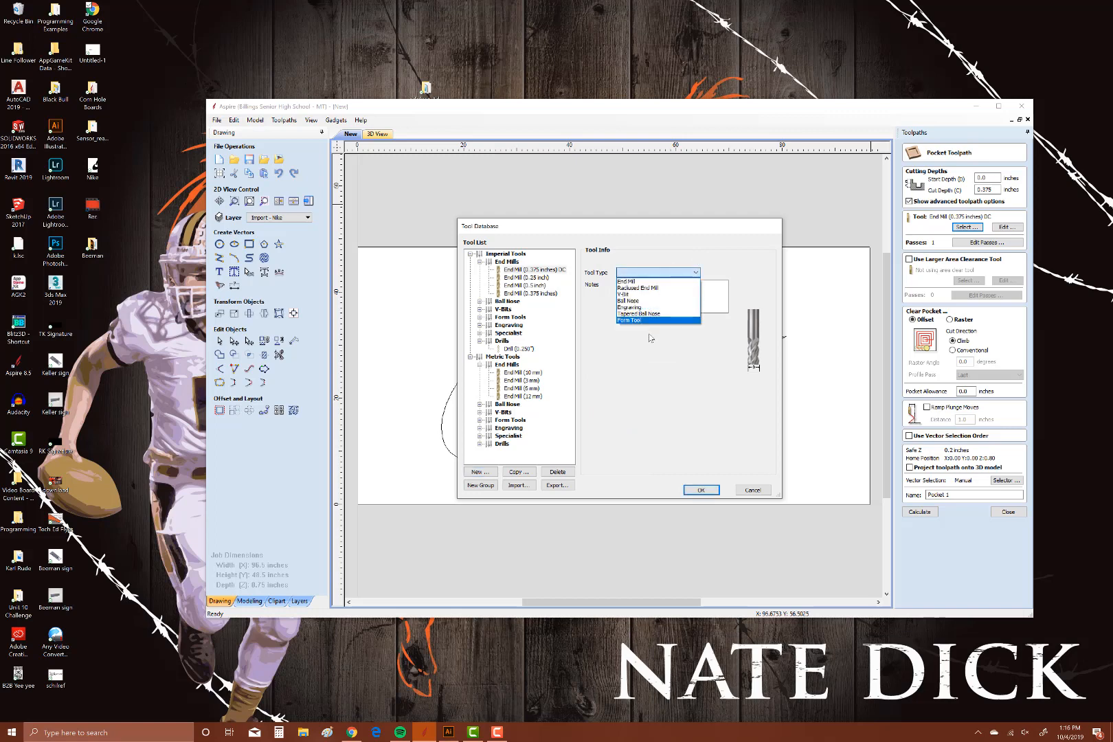
left_click(744, 492)
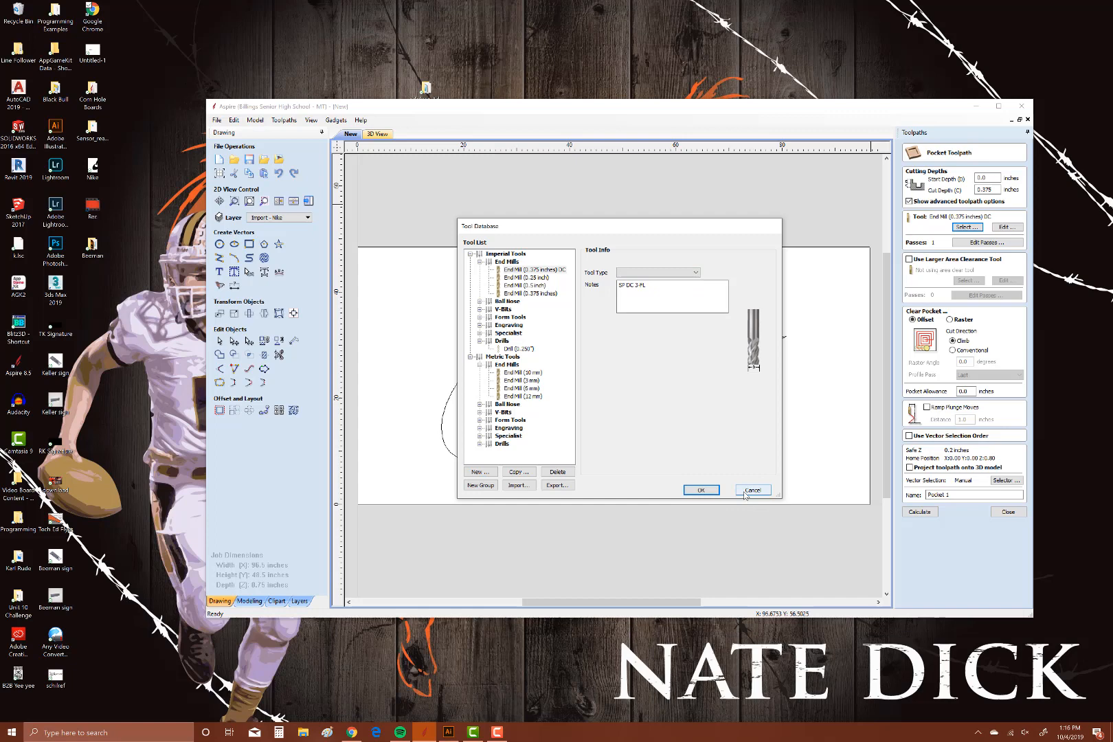
double_click(540, 269)
left_click(620, 383)
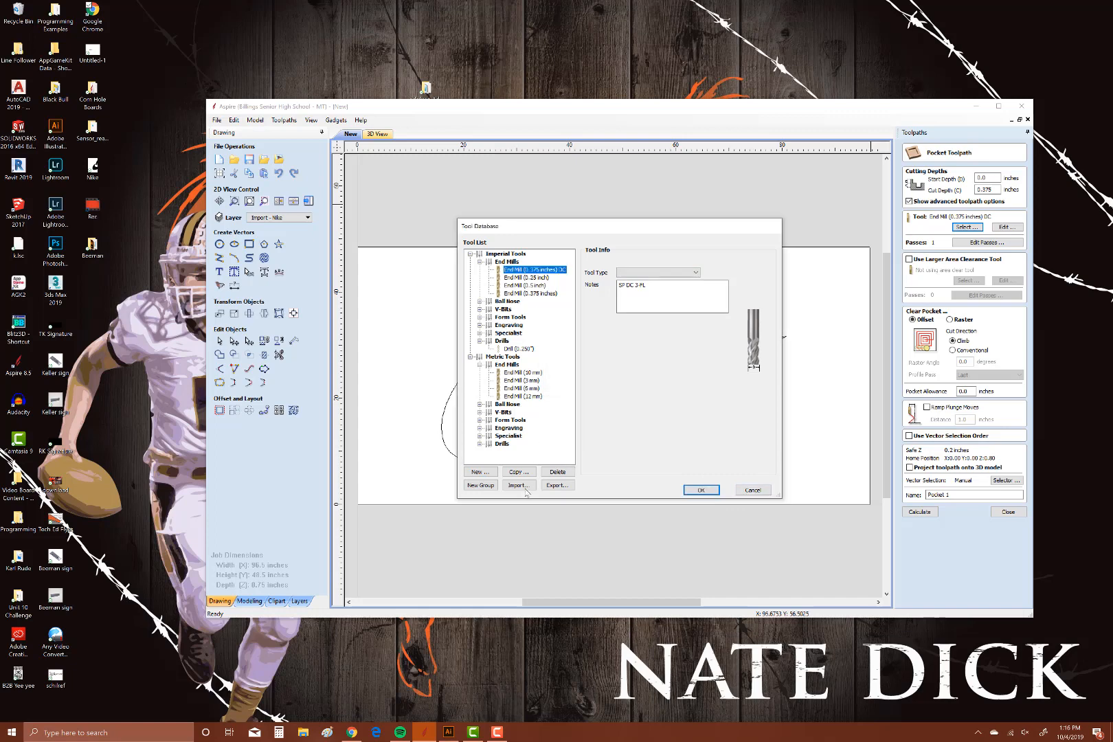
left_click(752, 489)
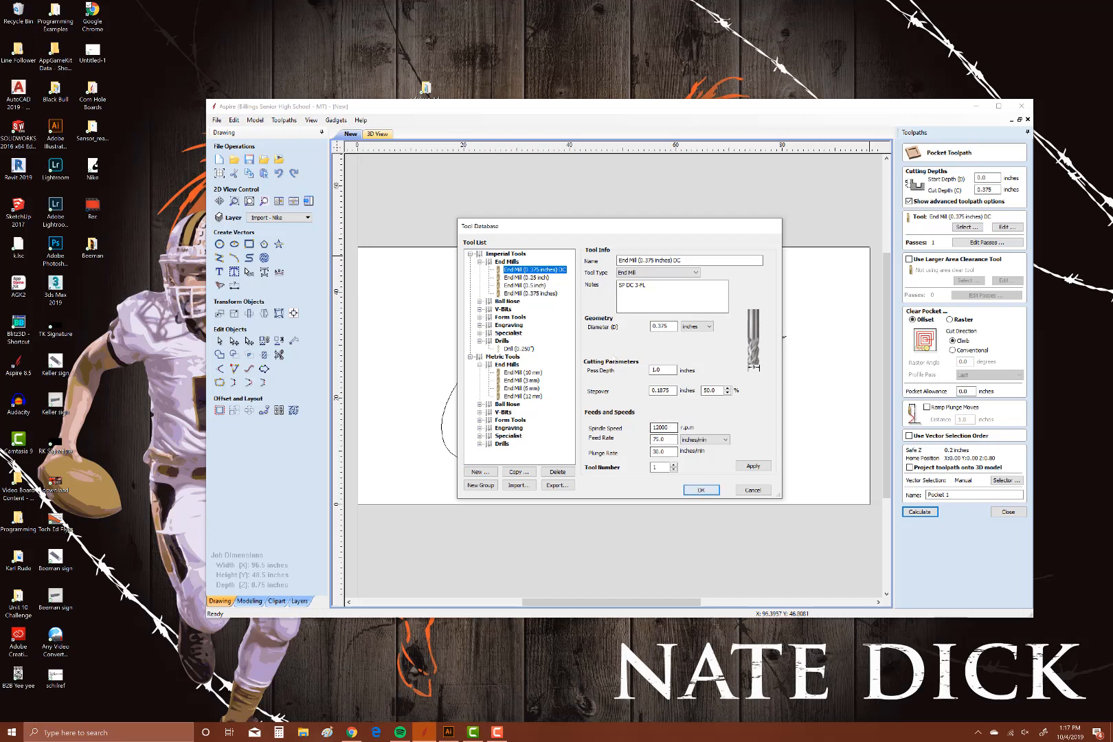
left_click(701, 490)
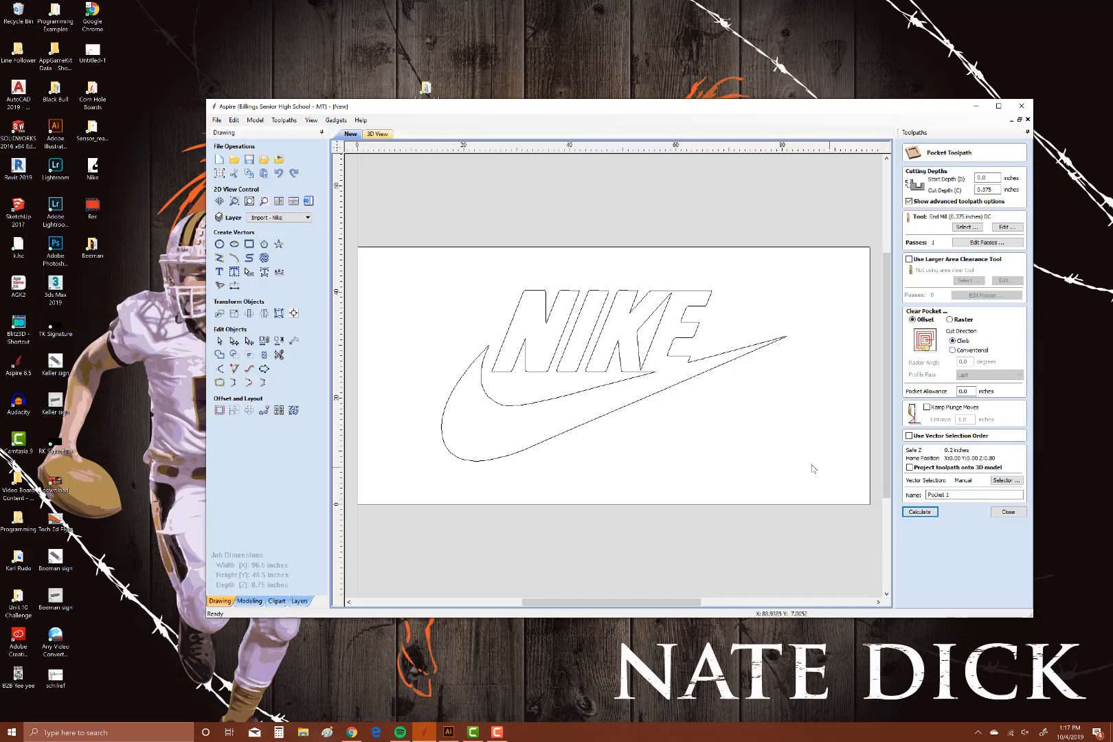
Step: Calculate the pocket toolpath for all the logo vectors and preview the resulting cut in 3D
left_click_drag(812, 461, 439, 251)
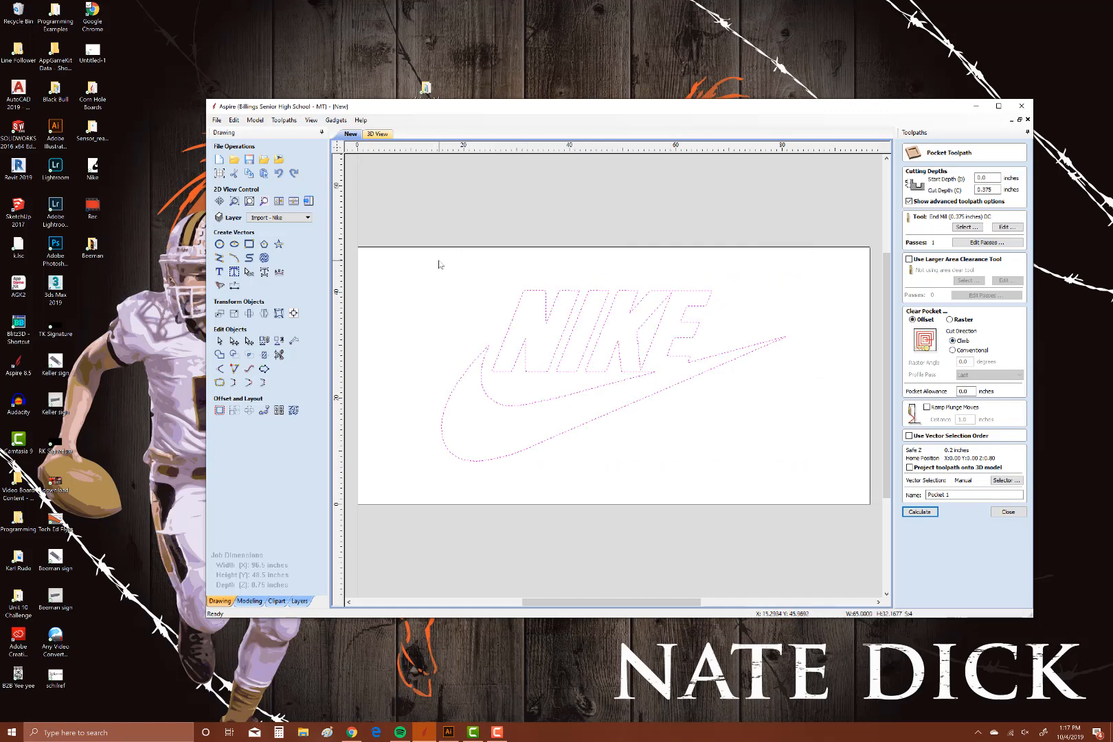
left_click(928, 516)
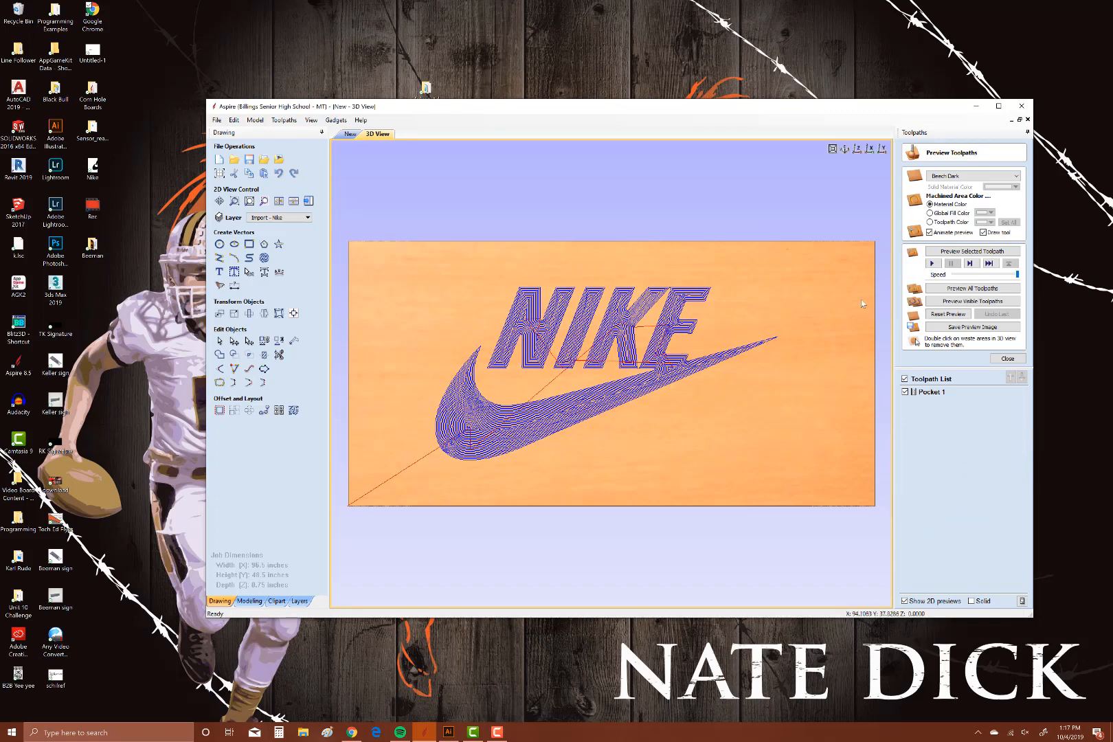
left_click(961, 292)
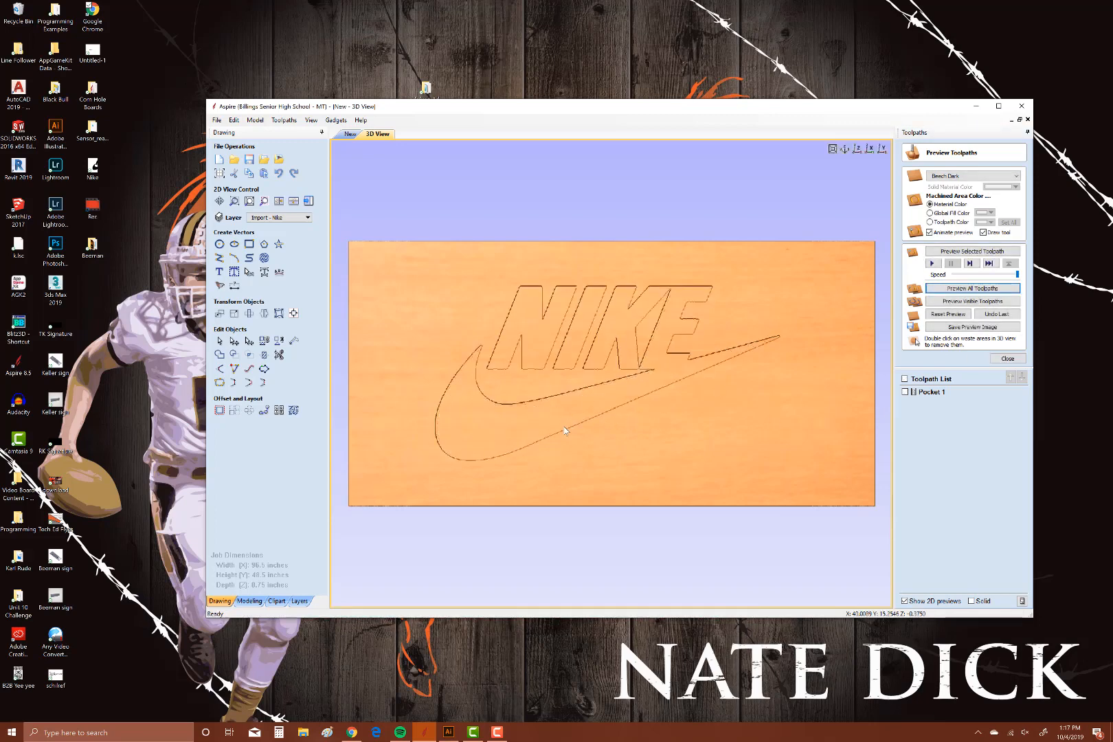
left_click_drag(565, 431, 469, 406)
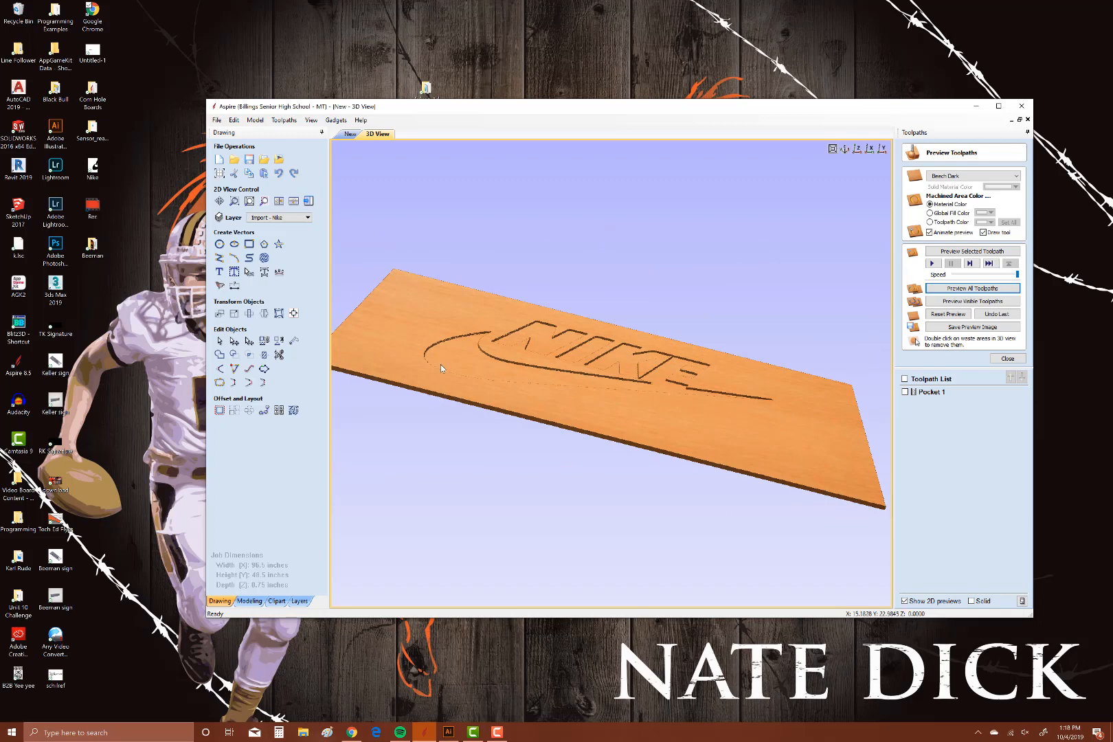
scroll(440, 364, "up", 5)
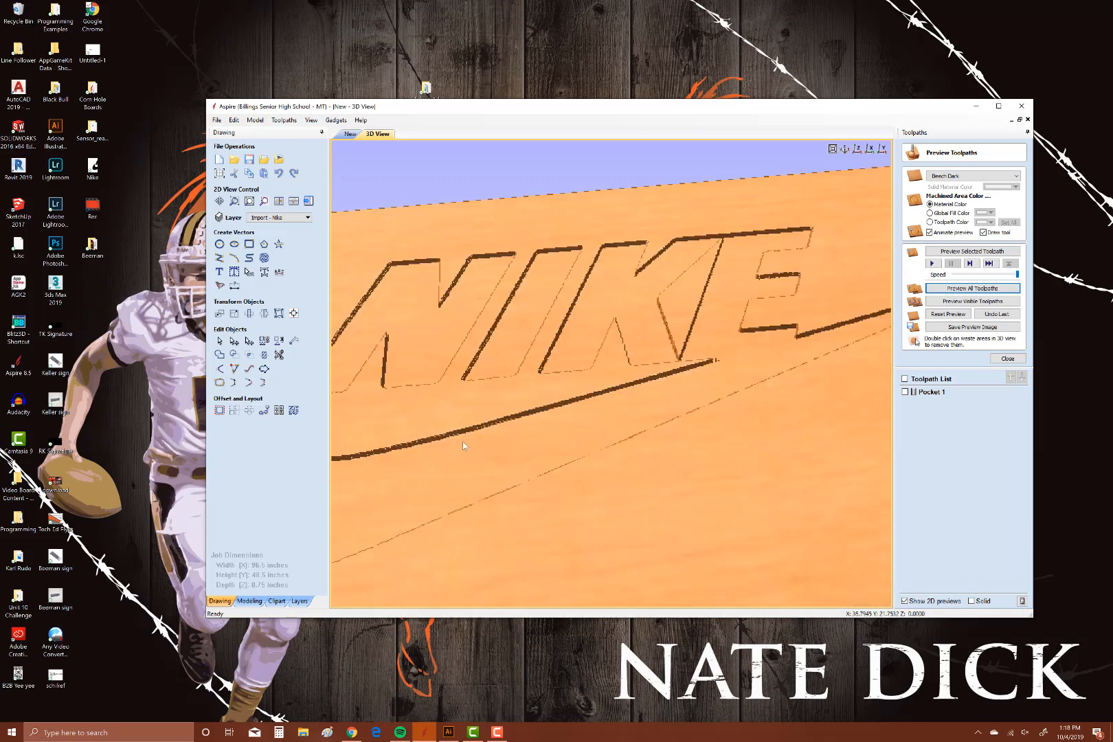
left_click_drag(463, 445, 684, 359)
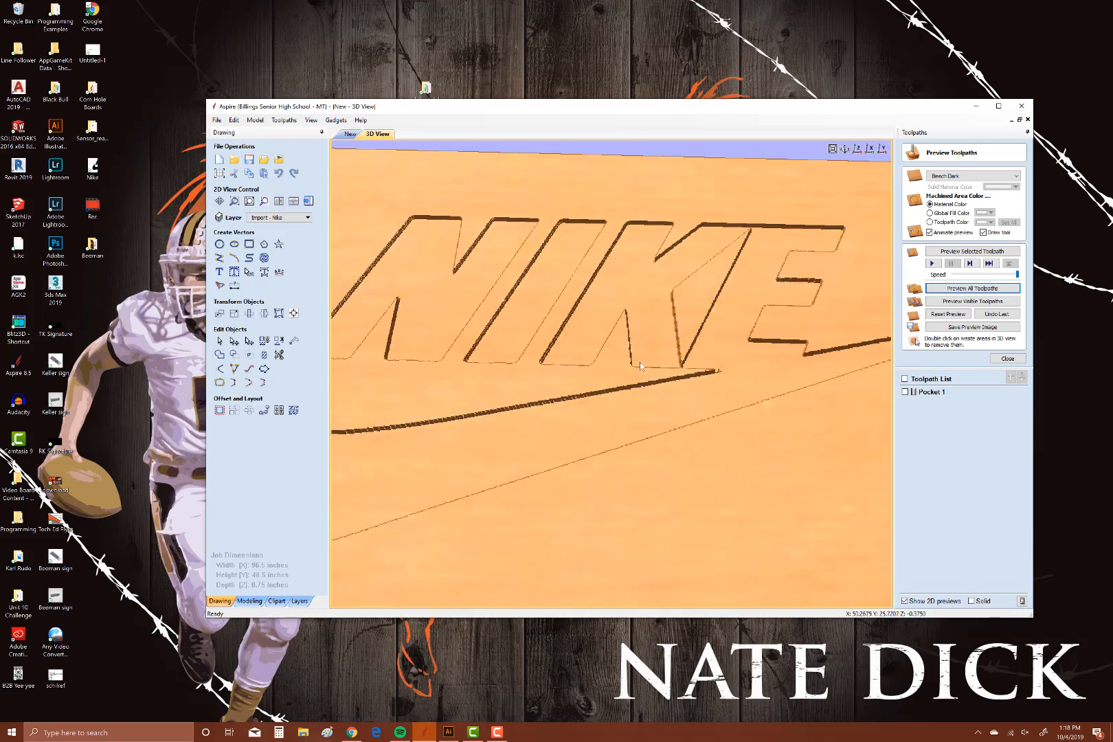
scroll(640, 366, "down", 4)
scroll(725, 348, "down", 3)
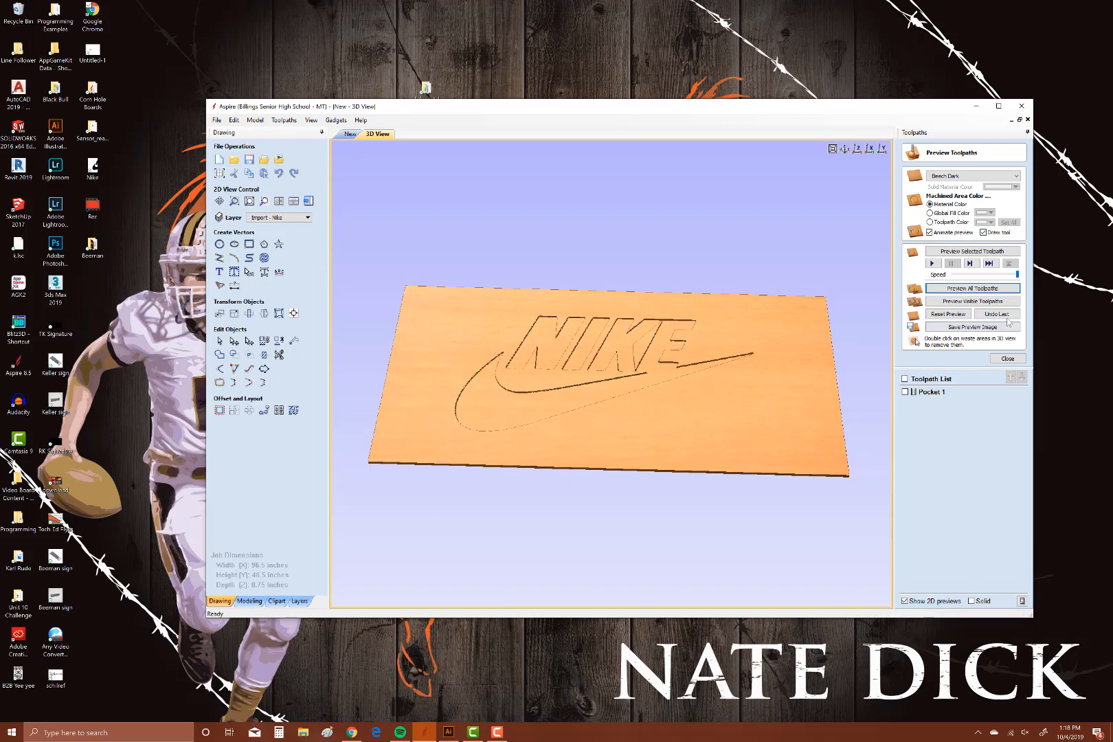
Step: Close the toolpath preview and delete all toolpaths from the toolpath list
left_click(1008, 359)
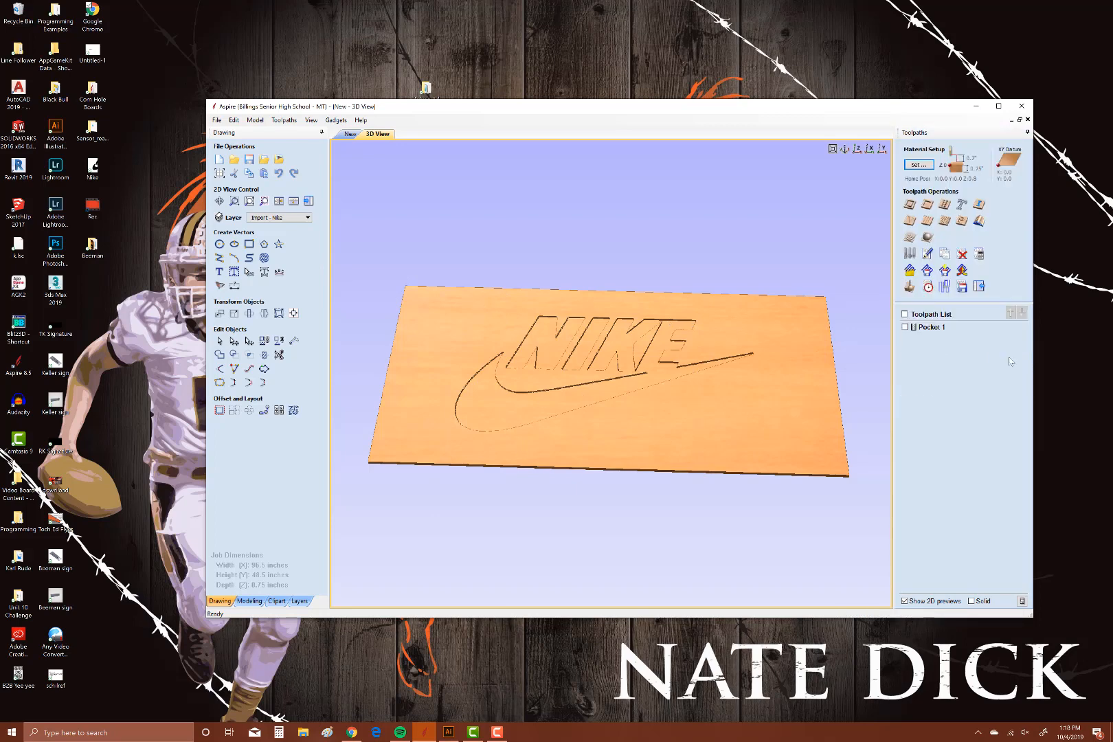
left_click(936, 327)
right_click(940, 330)
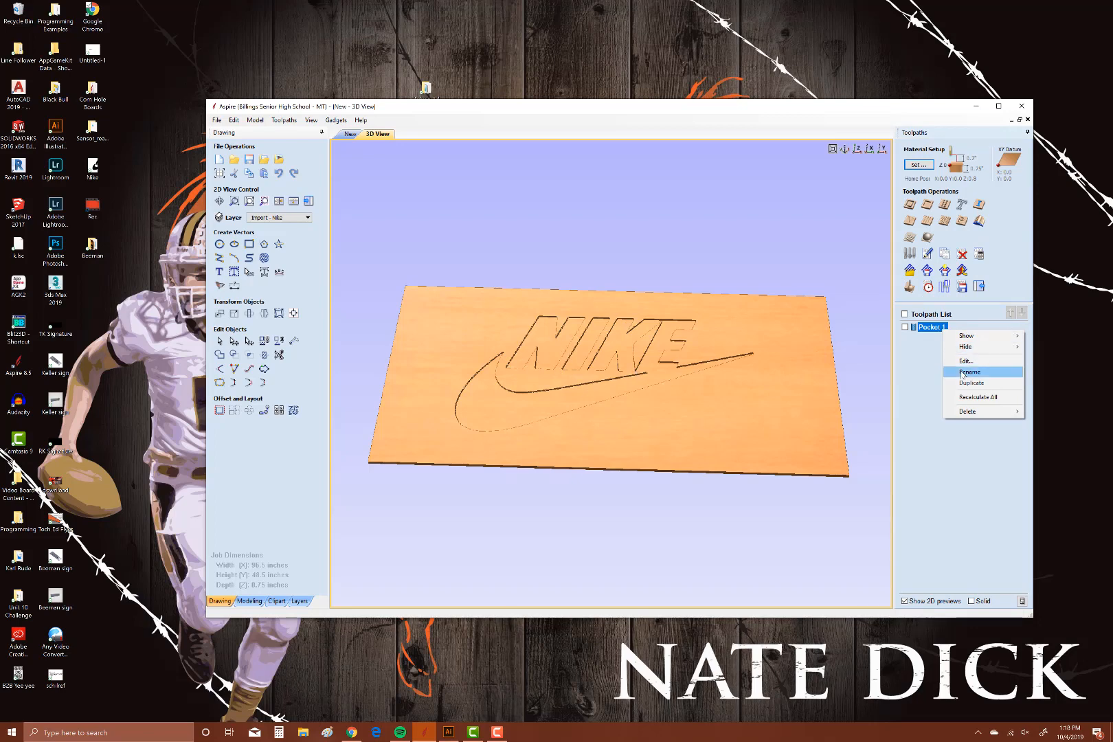
mouse_move(967, 411)
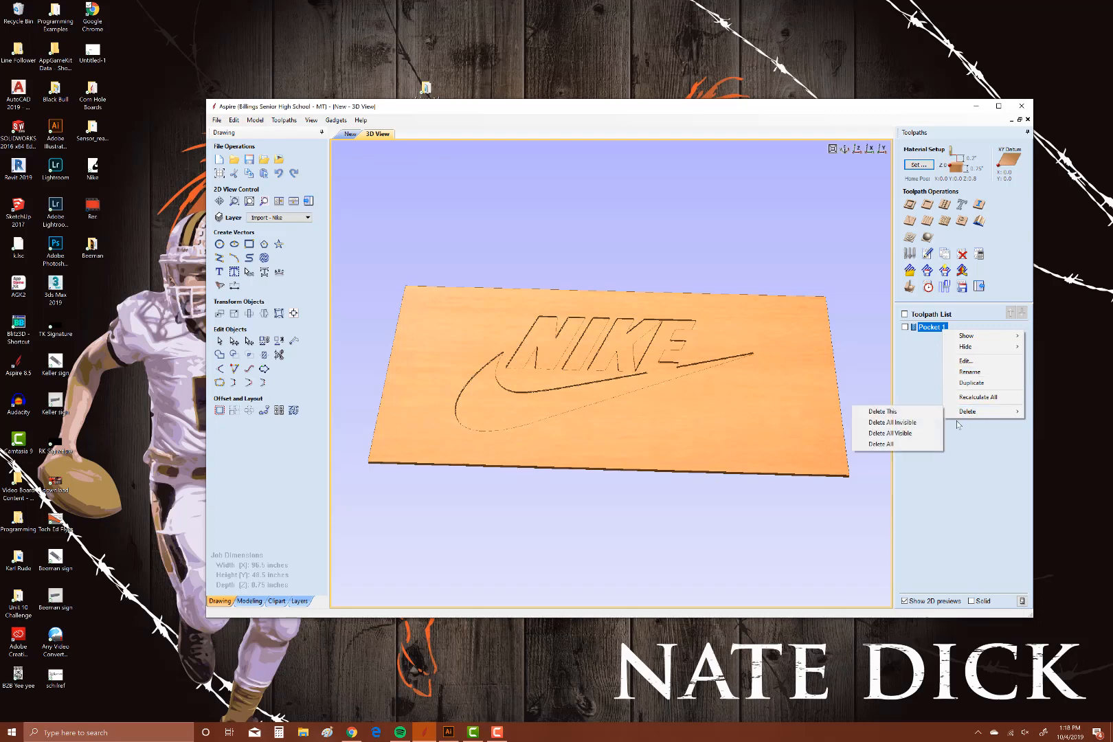
left_click(893, 444)
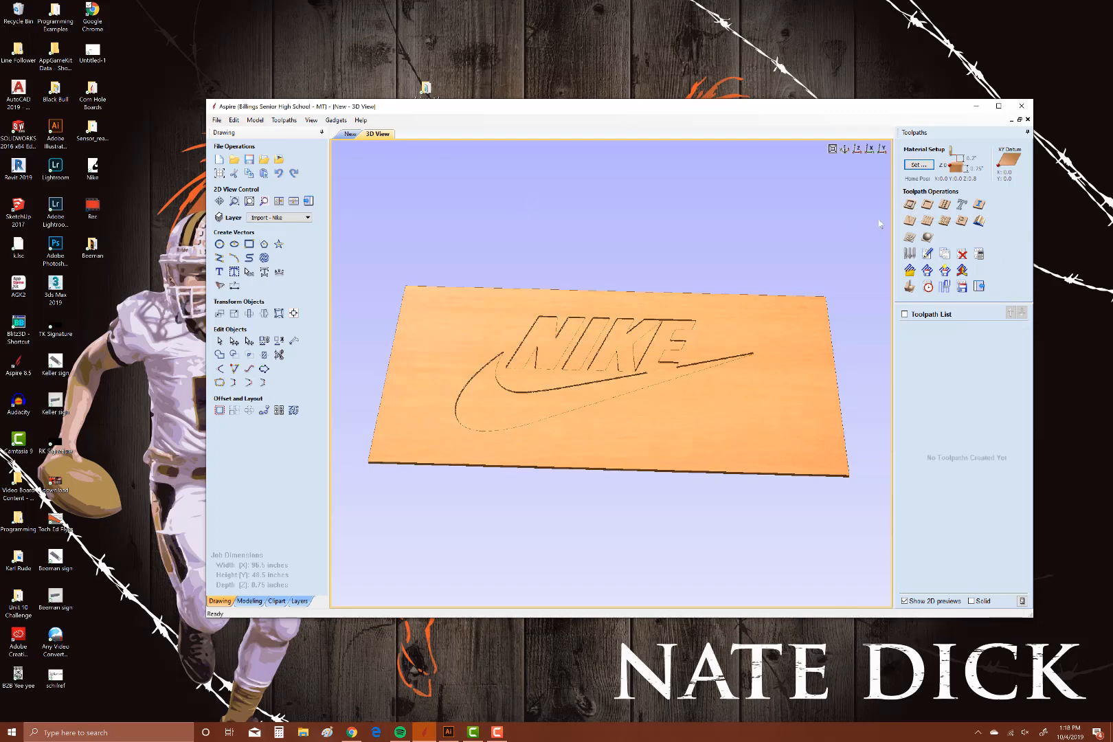
Step: Reset the 3D preview to the uncut material and return to the 2D drawing
left_click(910, 287)
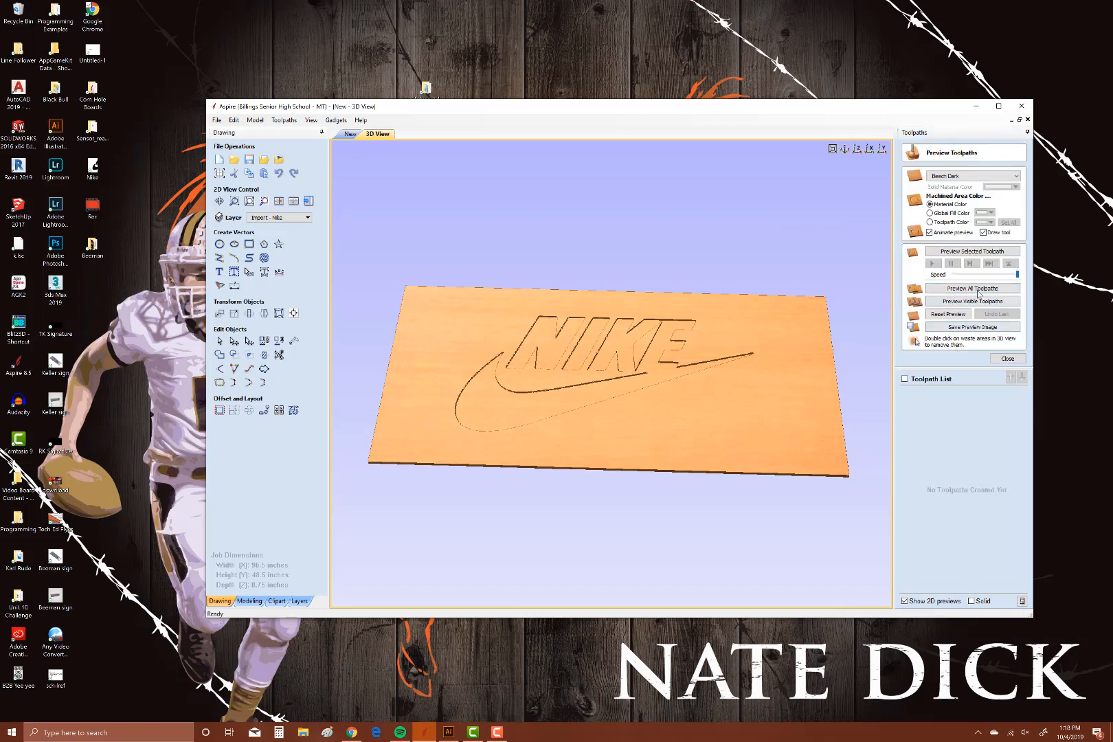
left_click(948, 314)
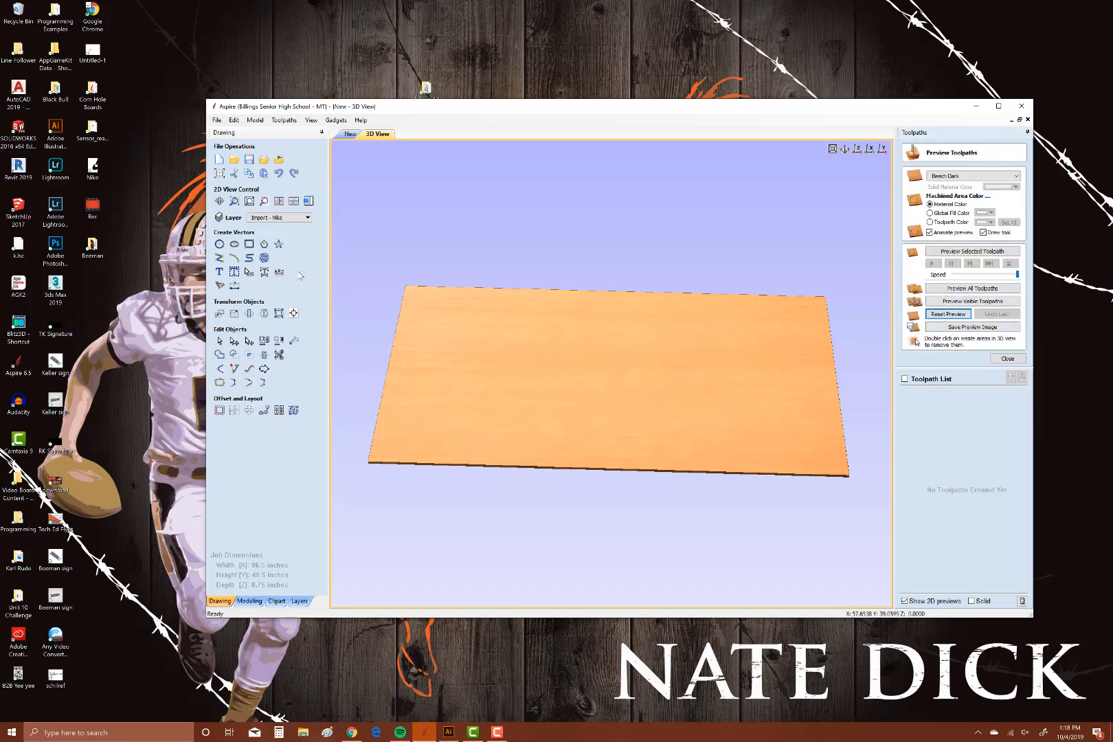
left_click(349, 134)
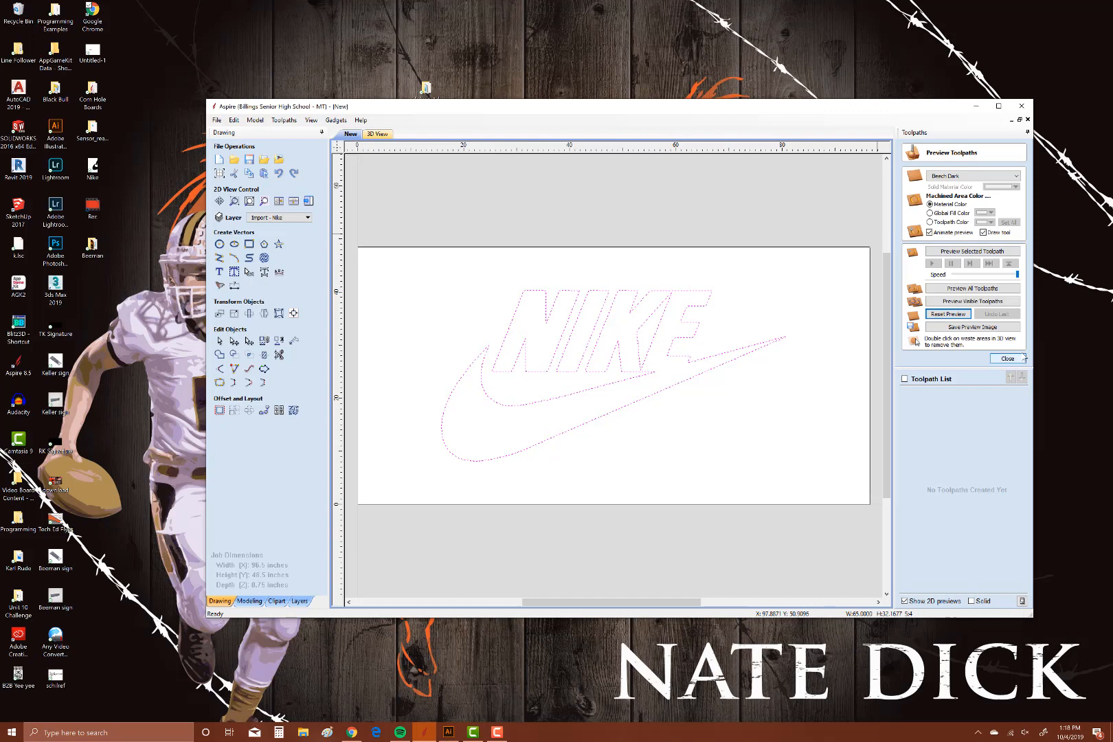
left_click(1008, 359)
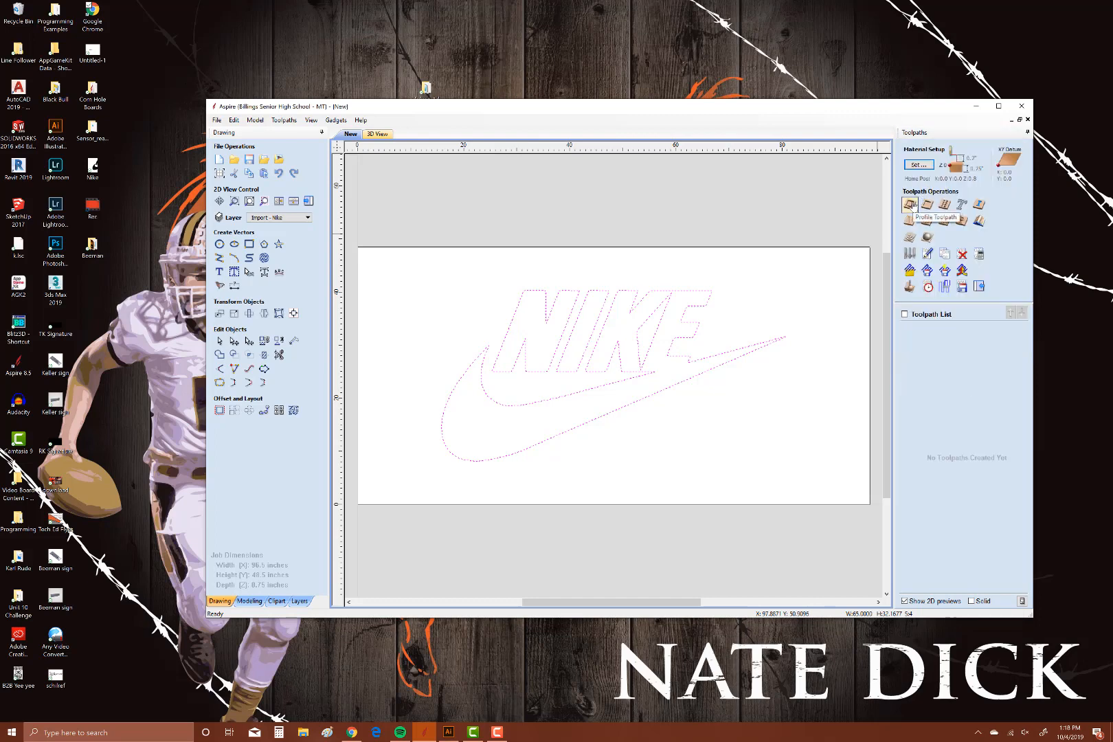
Step: Start a 2D profile toolpath for the selected logo vectors and review its cut depth and pass depths
left_click(911, 205)
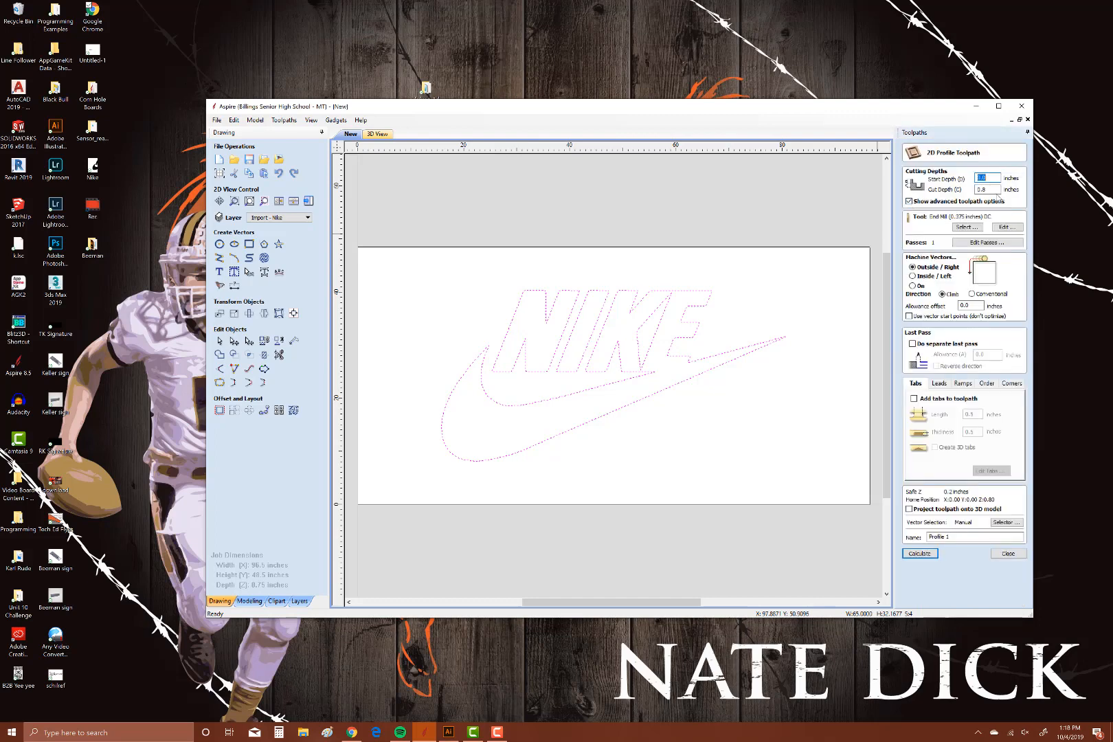
left_click_drag(986, 190, 977, 189)
left_click(993, 187)
left_click(978, 243)
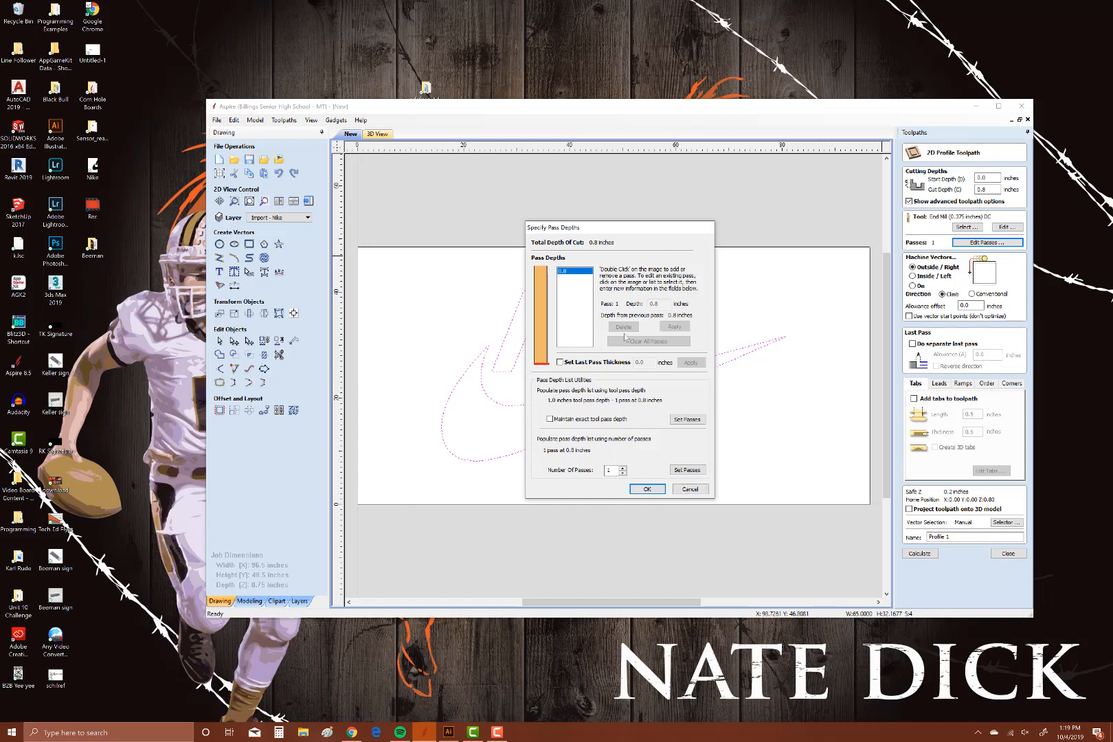
left_click(689, 489)
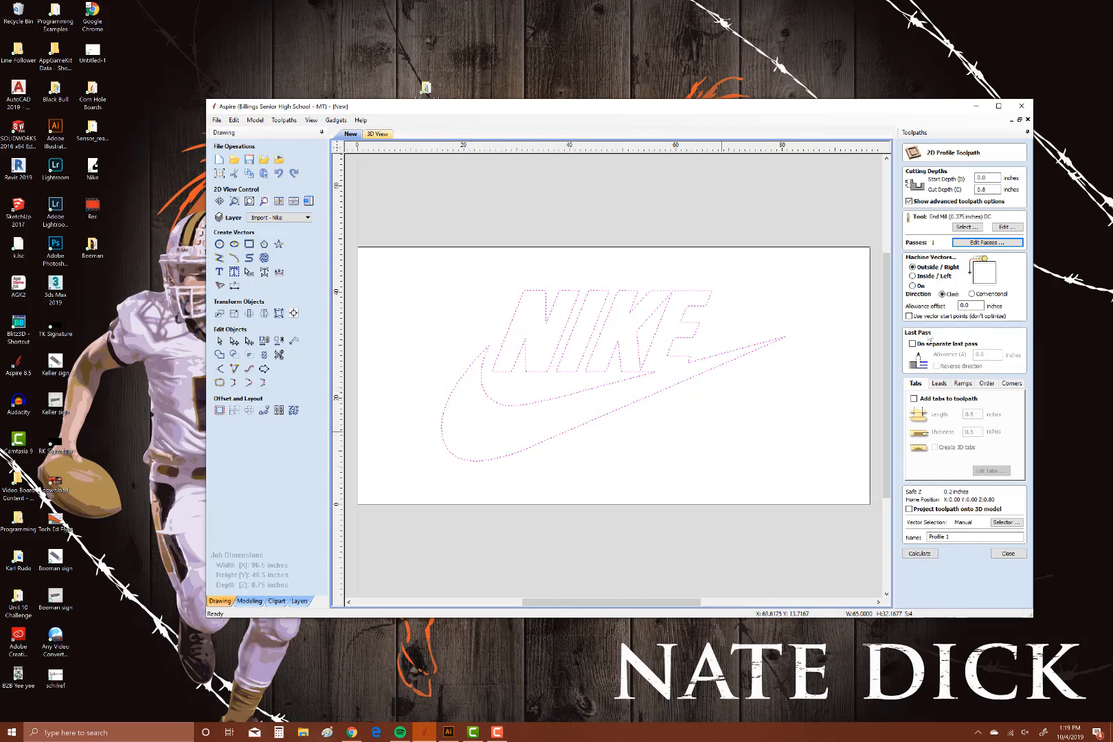
Step: Set the profile toolpath to machine outside the vectors and enable tabs on it
left_click(913, 276)
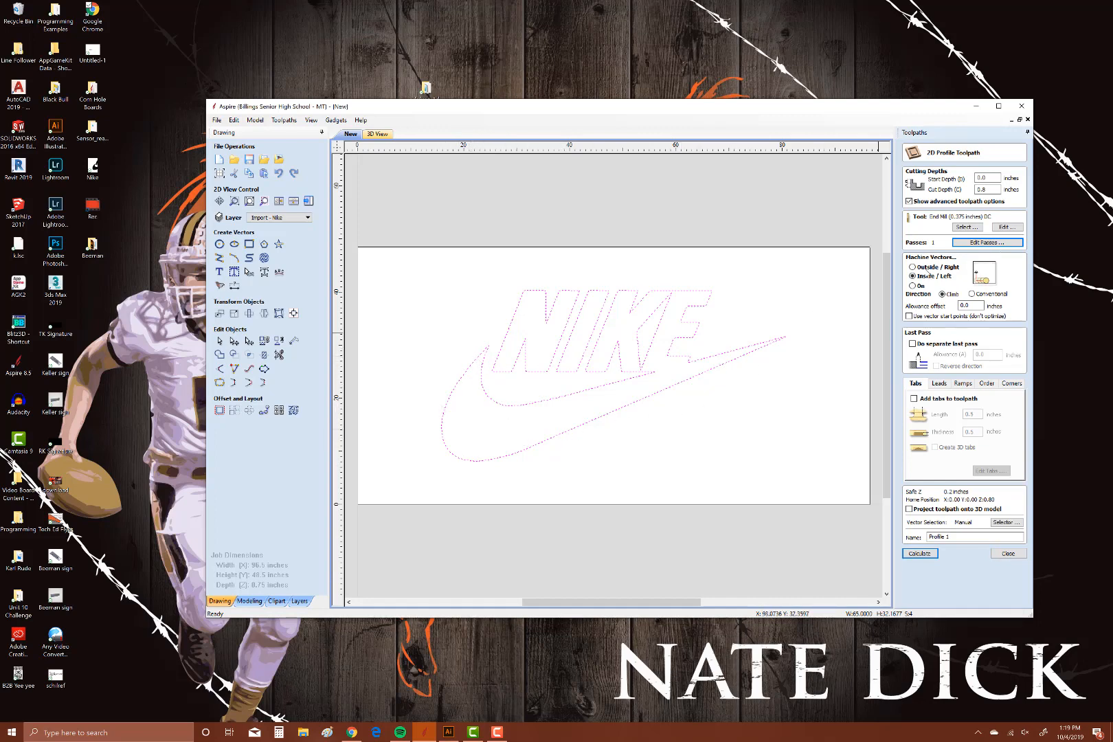
left_click(911, 285)
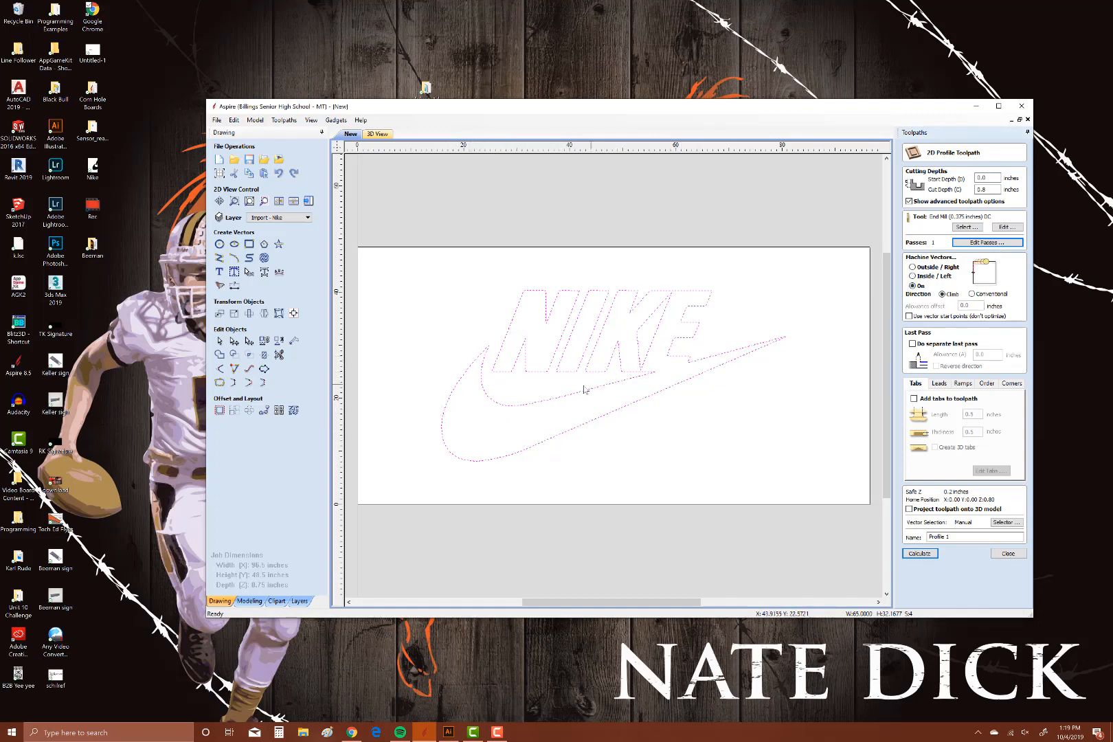
left_click(911, 266)
left_click(914, 400)
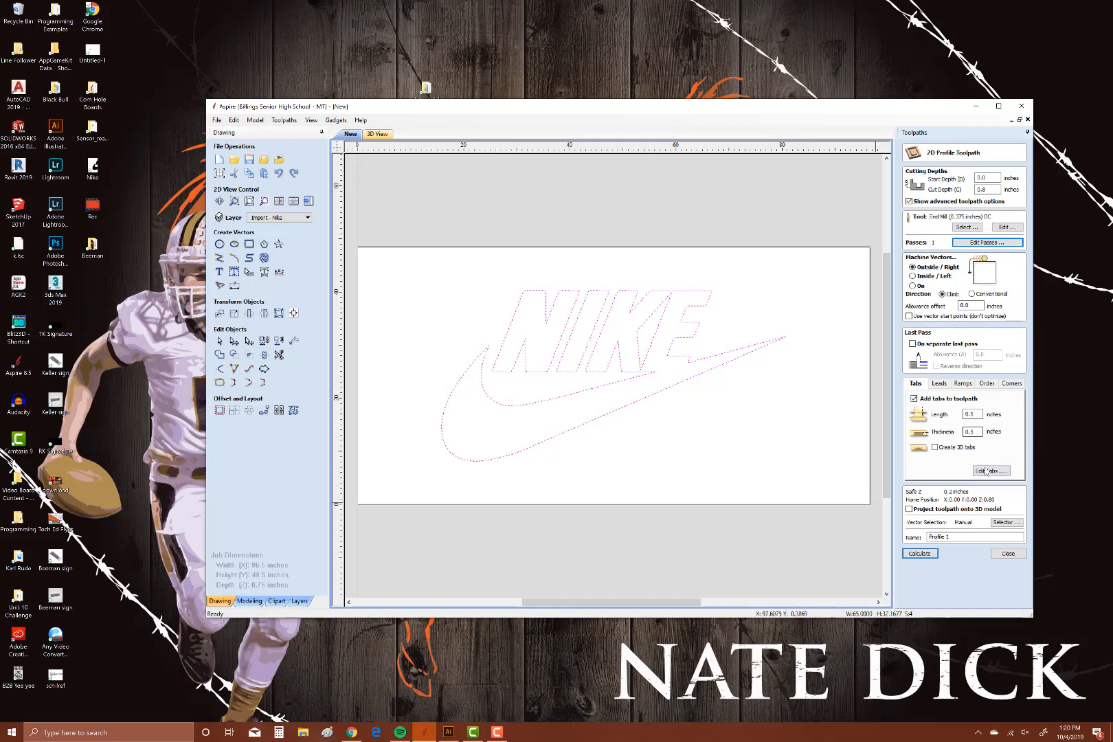
Step: Start editing the profile toolpath's tabs and place tabs around the outer and inner edges of the swoosh
left_click(988, 470)
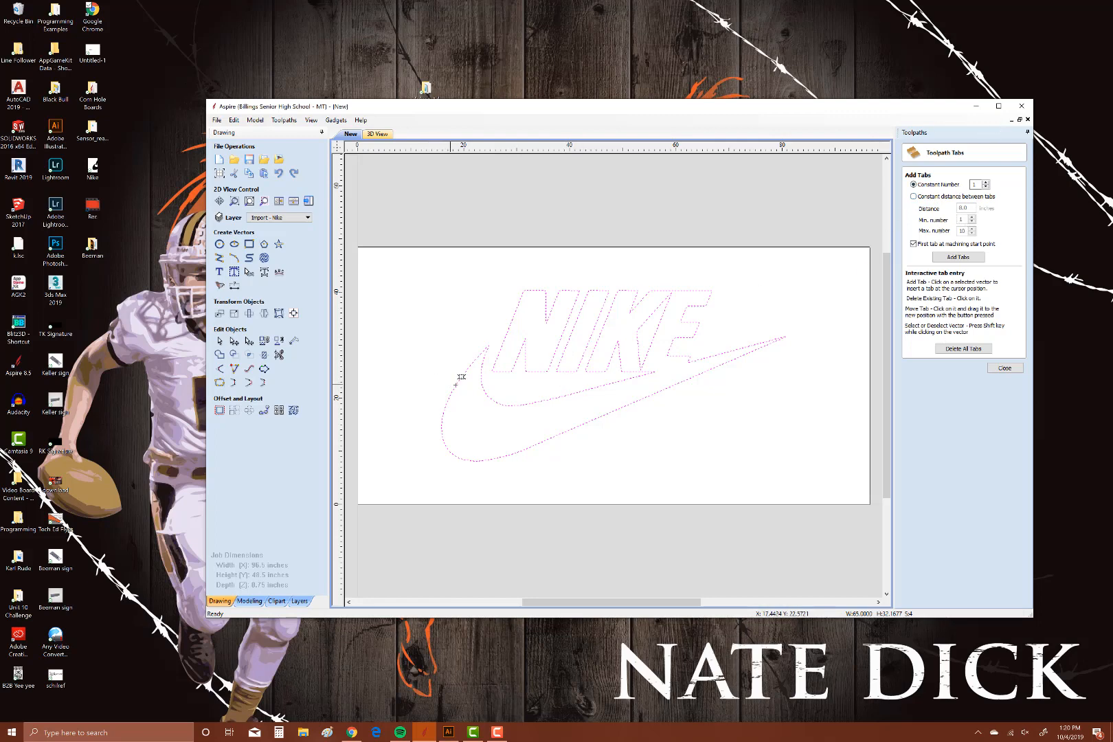
left_click(476, 358)
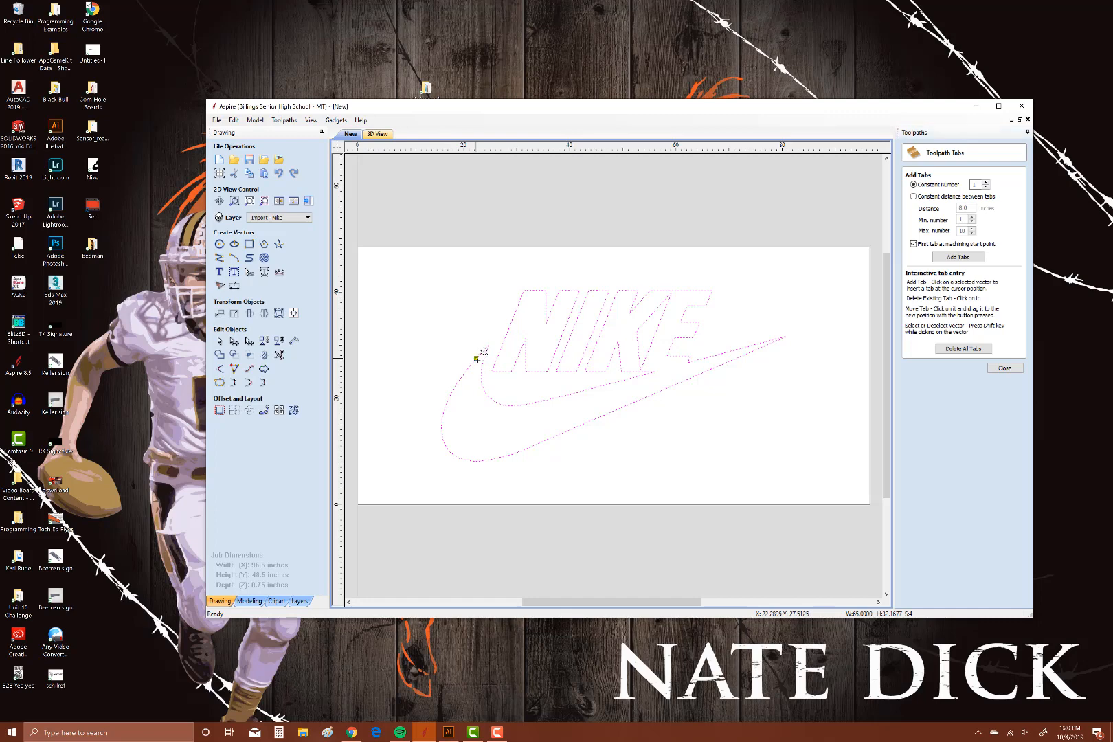
left_click(441, 428)
left_click(506, 456)
left_click(632, 402)
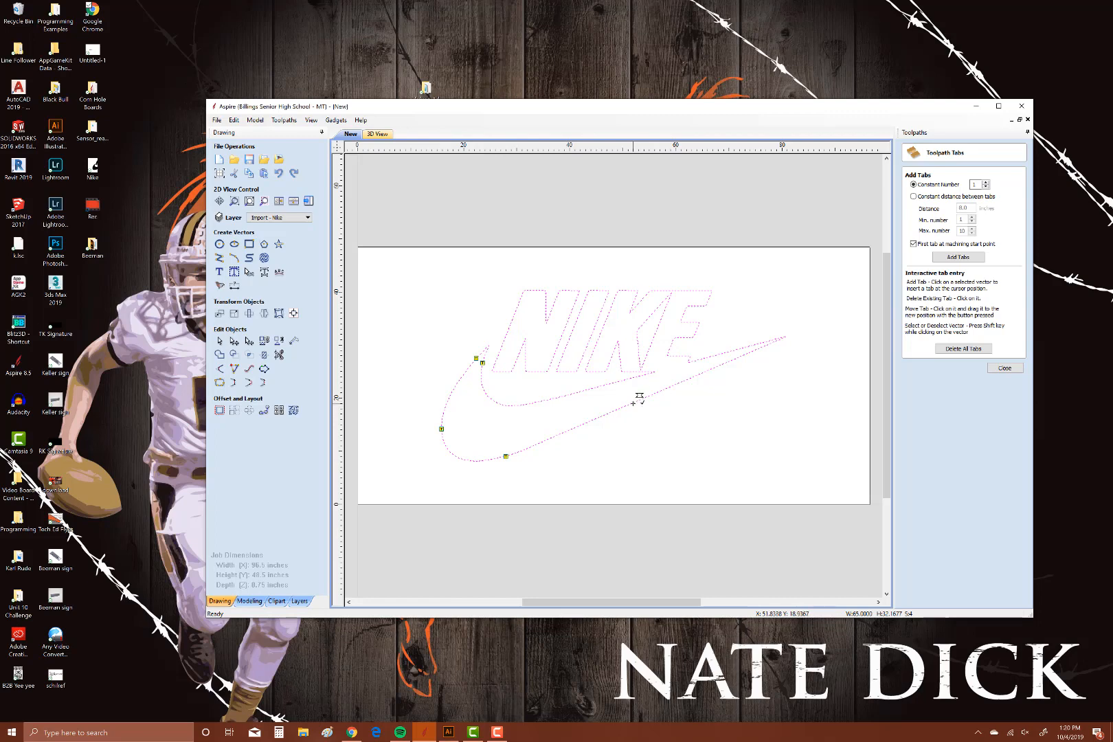
left_click(588, 390)
Step: Place tabs on the bottom edges of the N, I and K and the top edges of the N and I
left_click(608, 365)
left_click(589, 372)
left_click(539, 372)
left_click(501, 371)
left_click(536, 290)
left_click(566, 290)
left_click(597, 291)
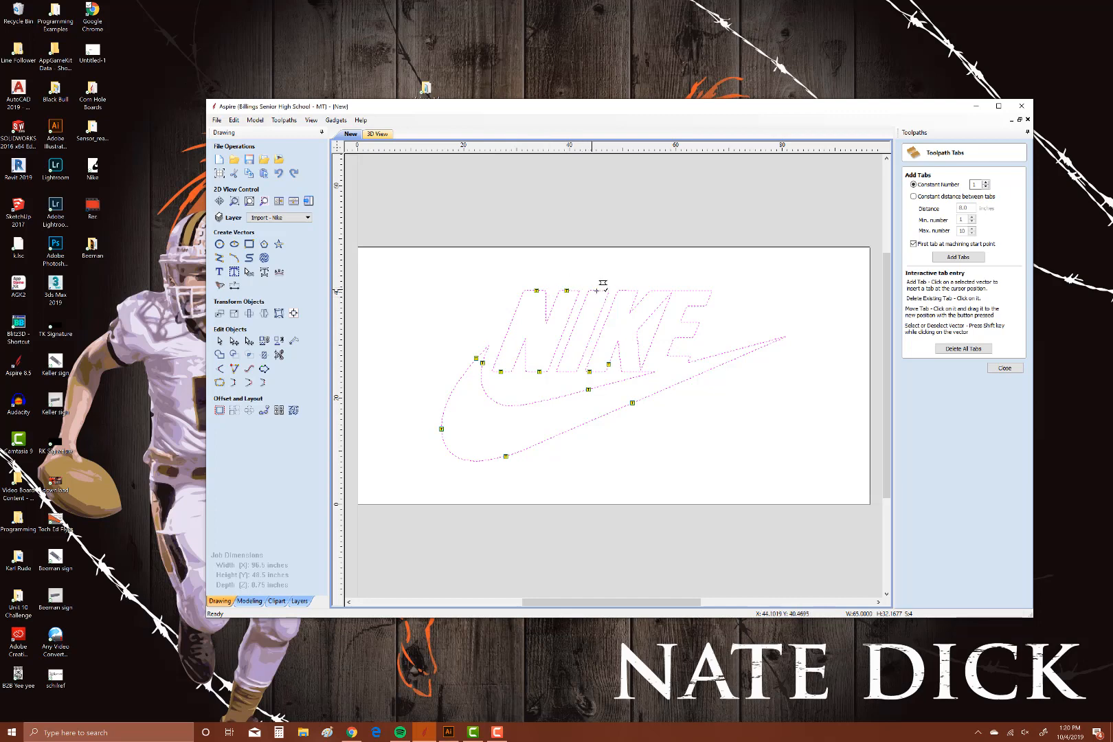
left_click(566, 372)
Step: Place tabs midway along the slanted edges between the N, I and K, and on the K's top edges
left_click(590, 338)
left_click(599, 338)
left_click(561, 336)
left_click(630, 290)
left_click(663, 290)
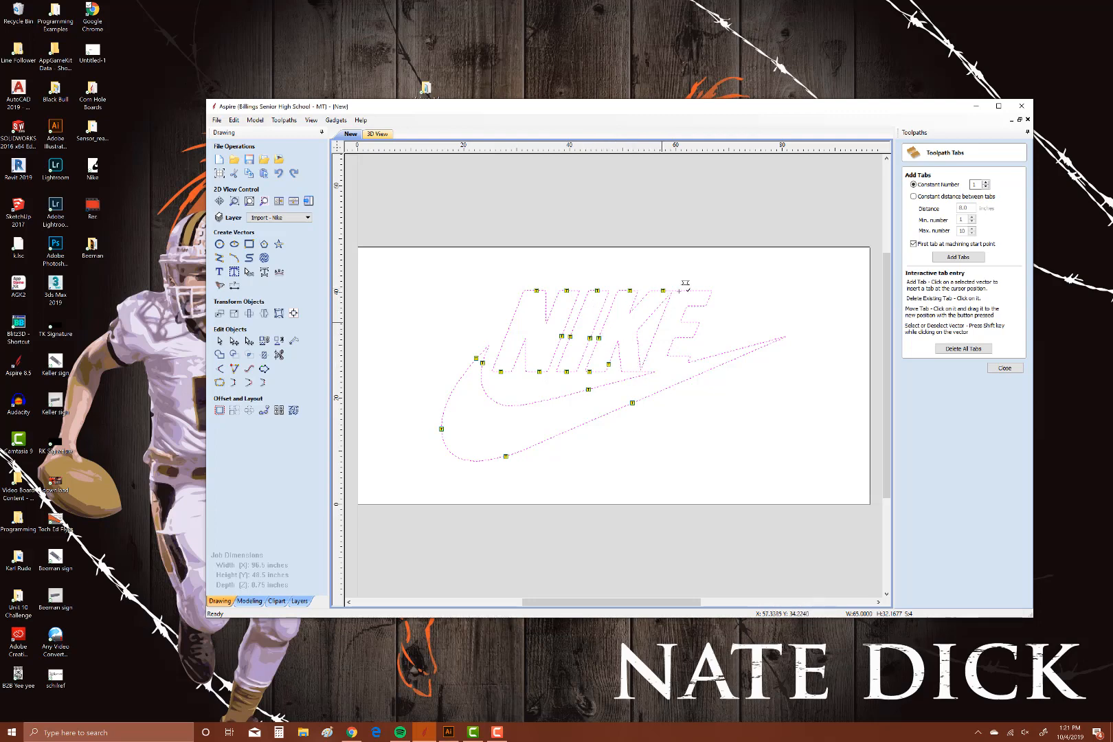
Step: Place tabs on the edges between the K and E and along the E's outer side, and finish tab editing
left_click(646, 321)
left_click(656, 331)
left_click(708, 298)
left_click(697, 327)
left_click(710, 356)
left_click(1003, 369)
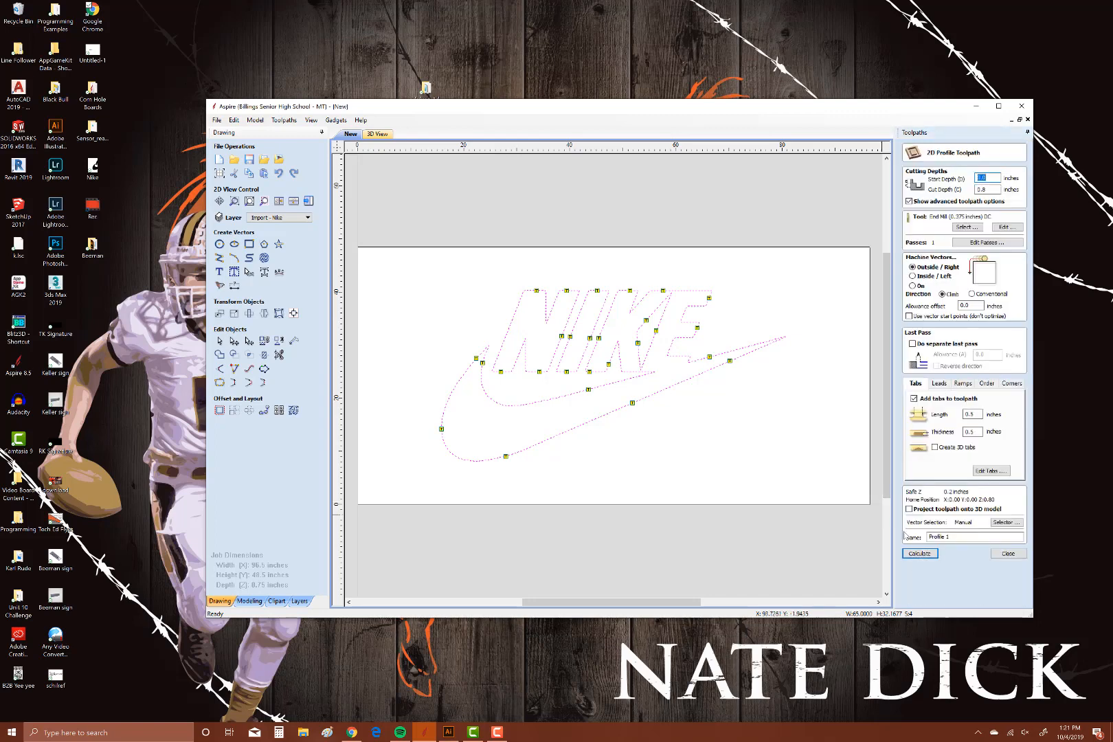
Step: Calculate the profile toolpath, accepting the cut through the material, and preview all toolpaths on the 3D board to check the tabs
left_click(920, 553)
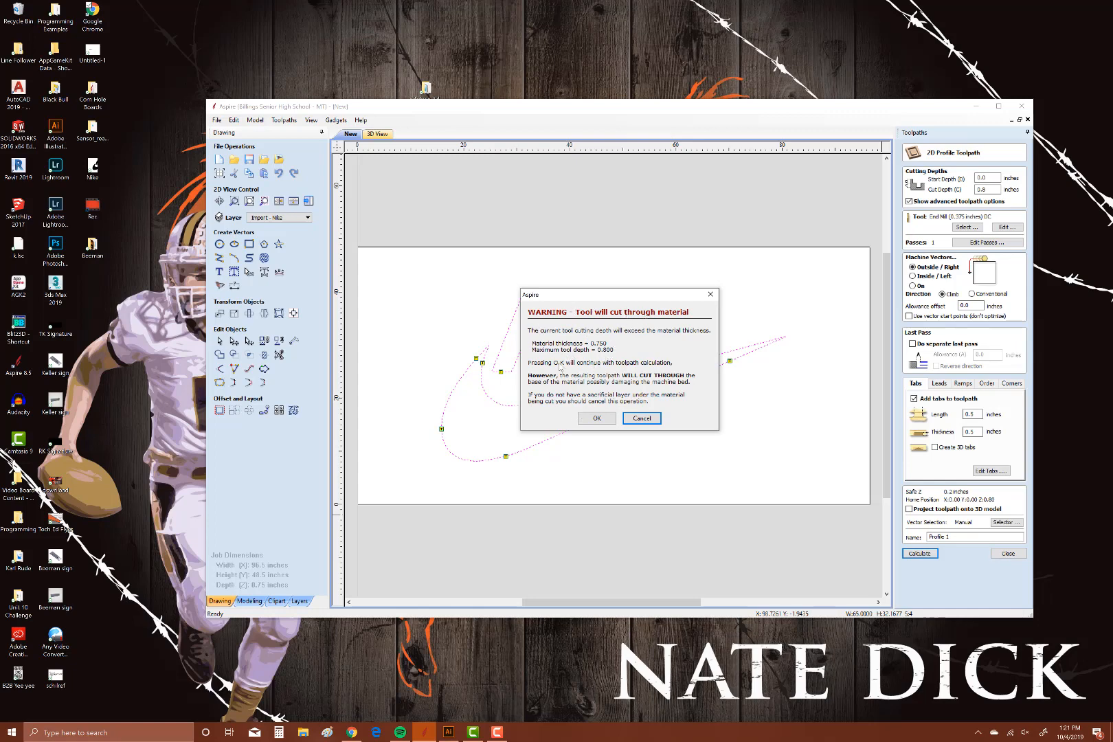
left_click(597, 421)
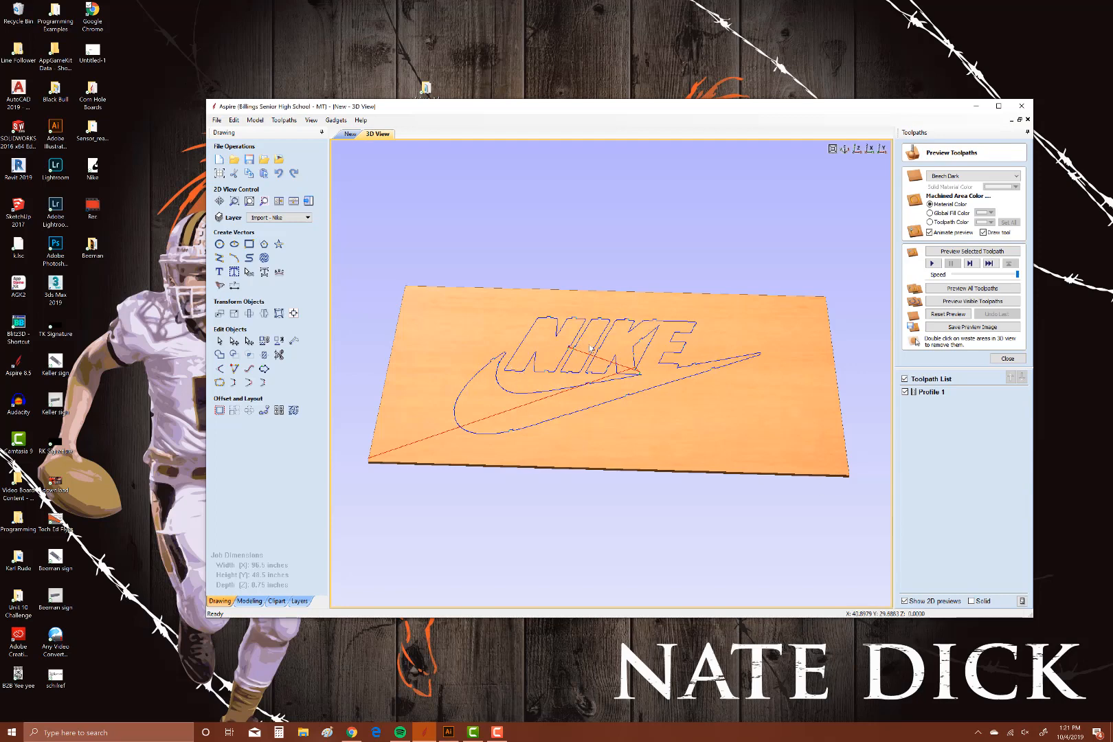
left_click_drag(590, 348, 596, 378)
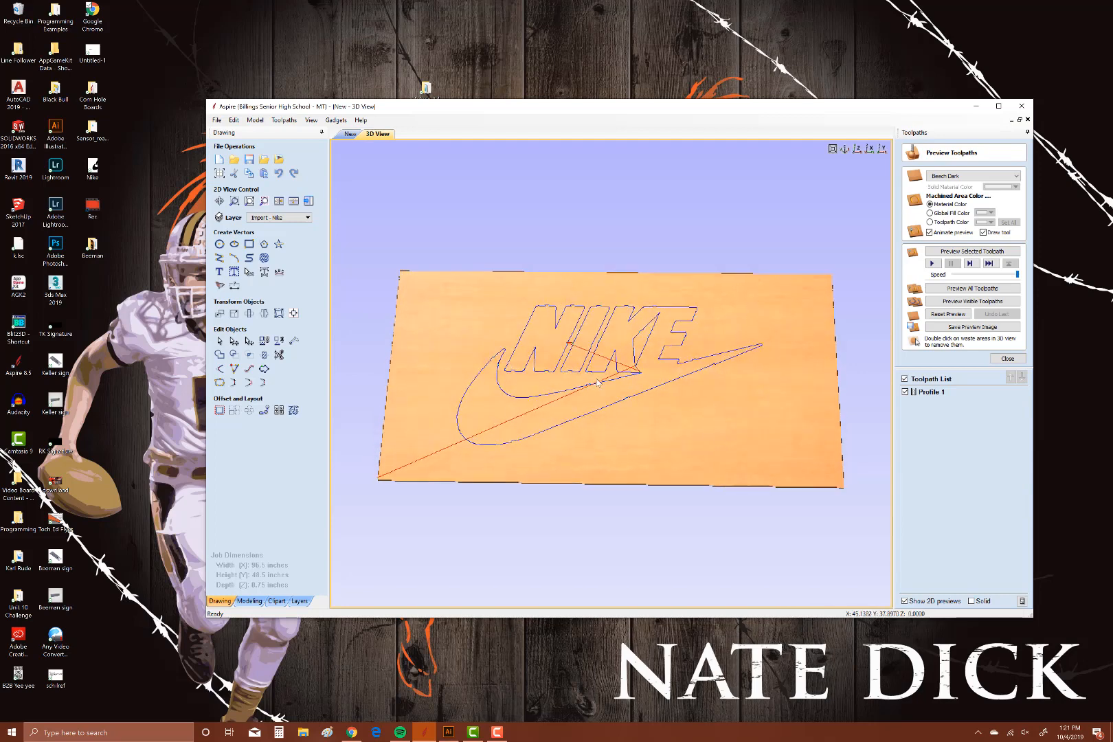
left_click(972, 287)
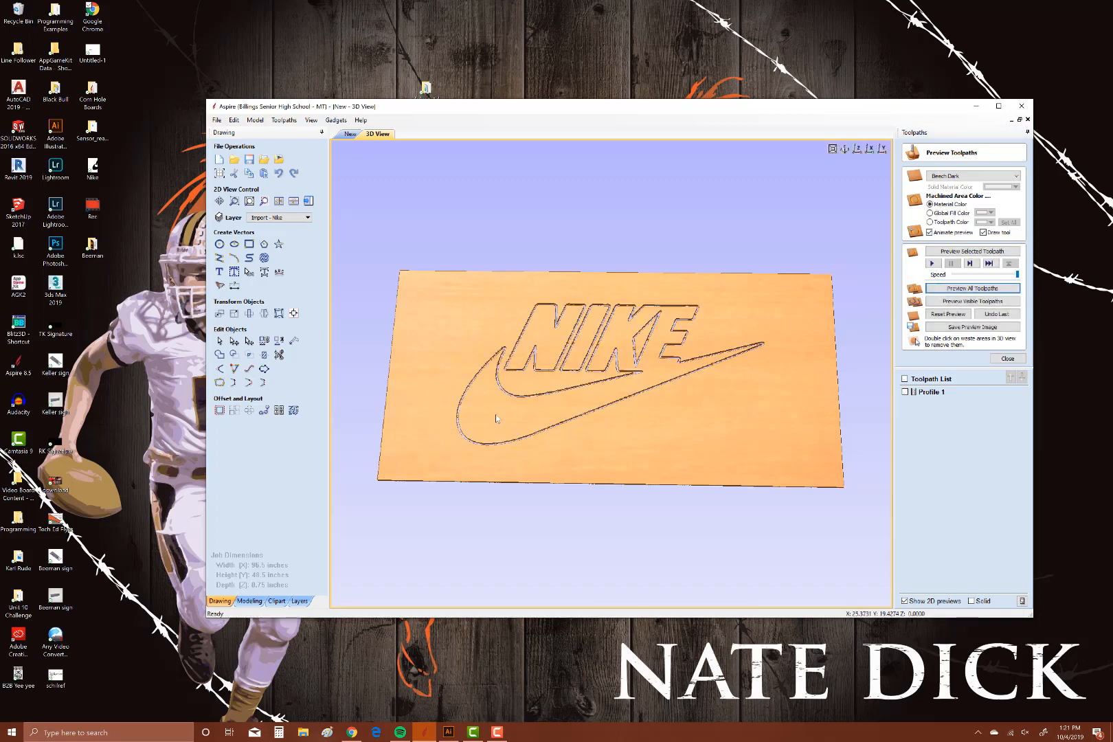
scroll(495, 413, "up", 3)
scroll(567, 467, "up", 1)
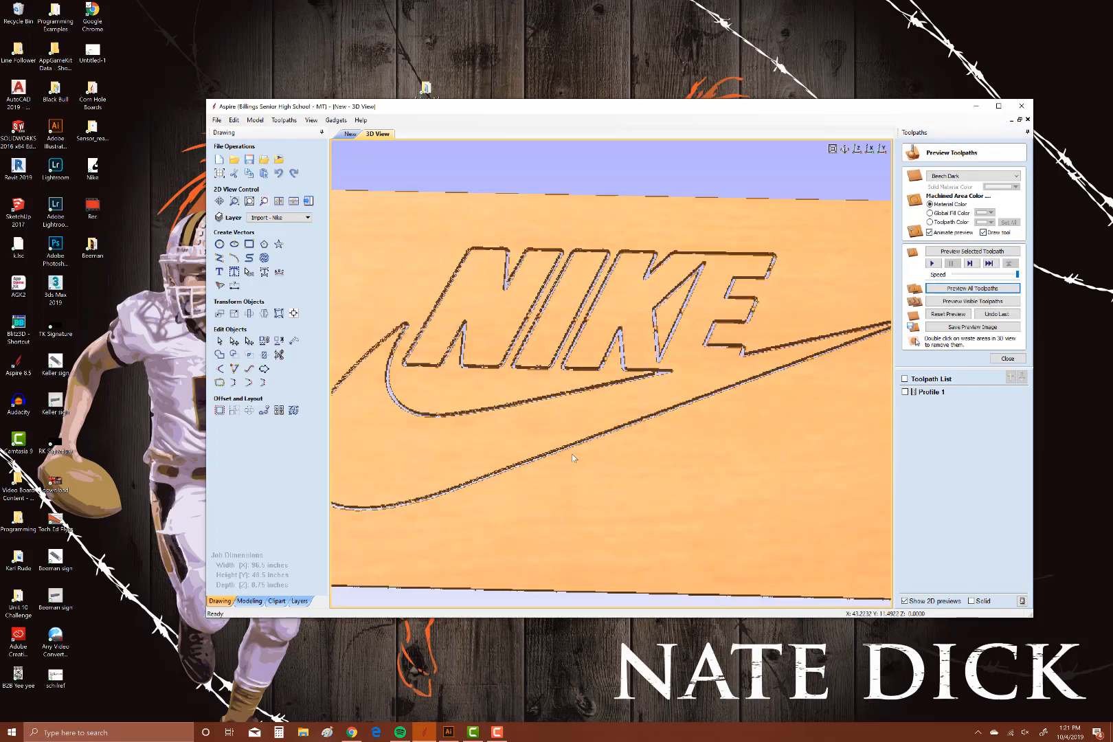
left_click_drag(571, 453, 598, 491)
left_click(1005, 358)
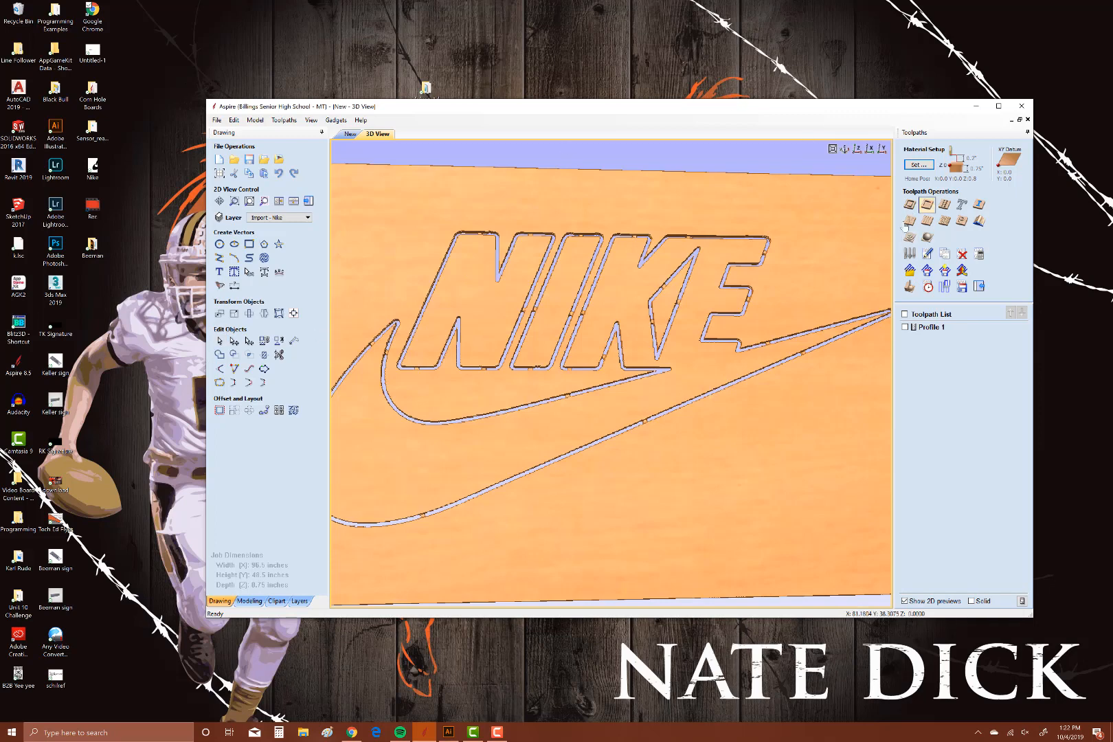
Step: Review the estimated machining time for the profile toolpath in the toolpaths summary
left_click(934, 289)
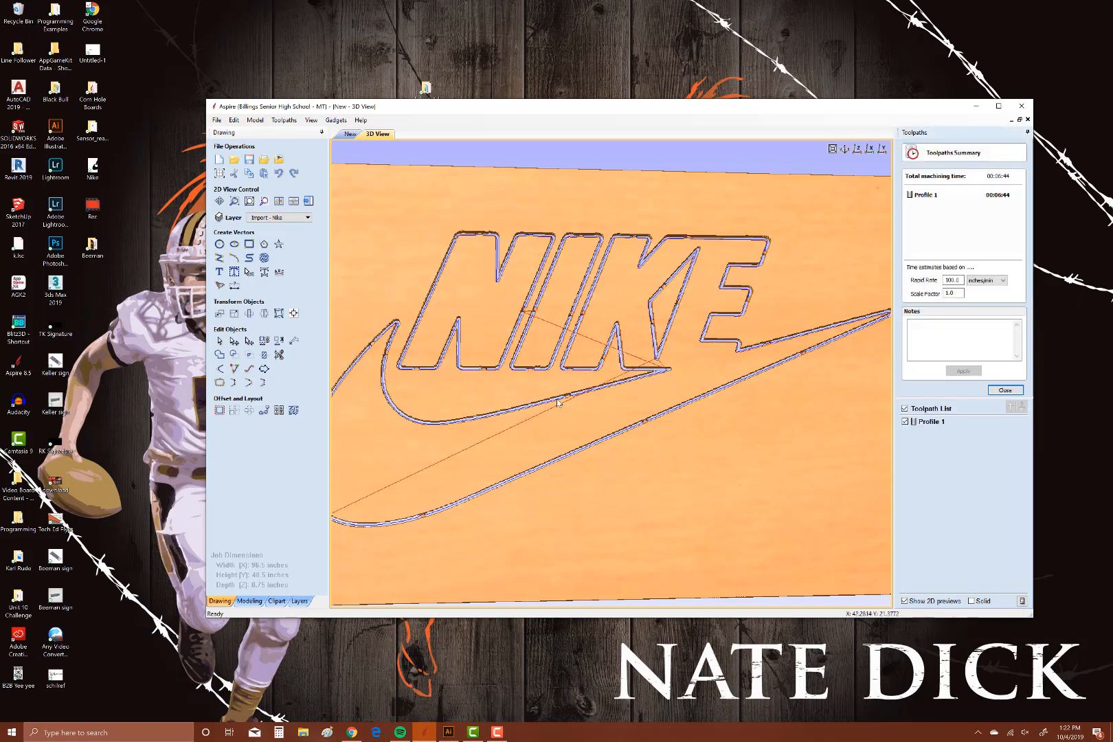
scroll(737, 369, "up", 1)
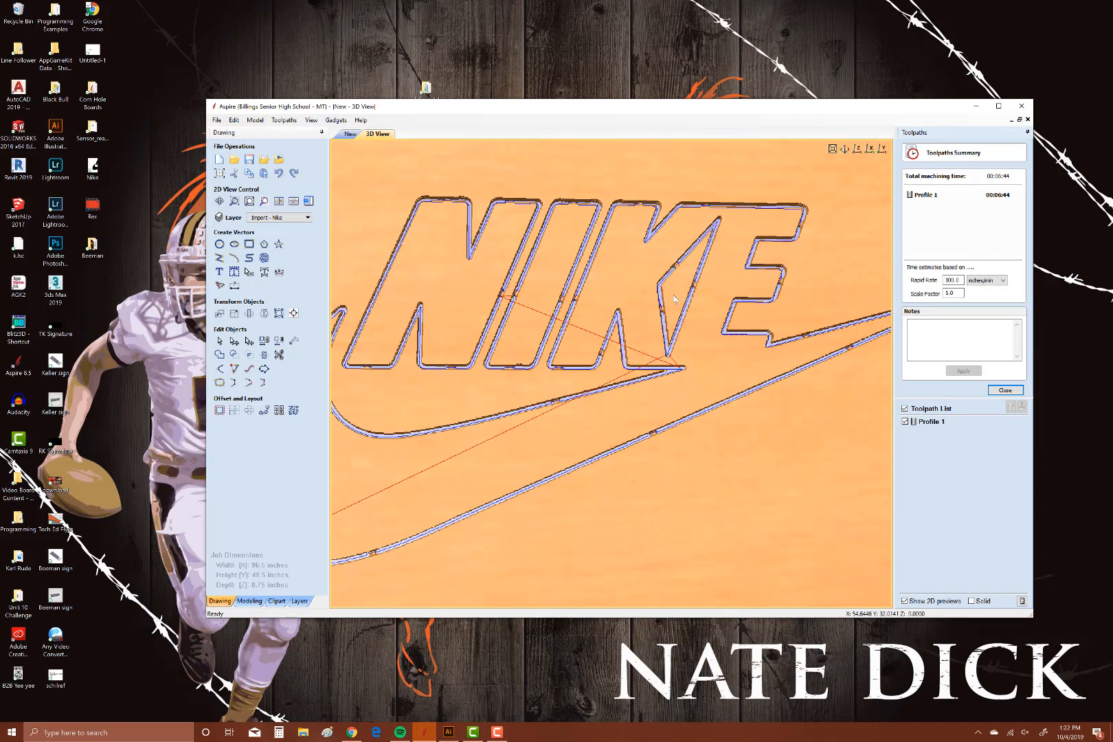
scroll(473, 377, "down", 2)
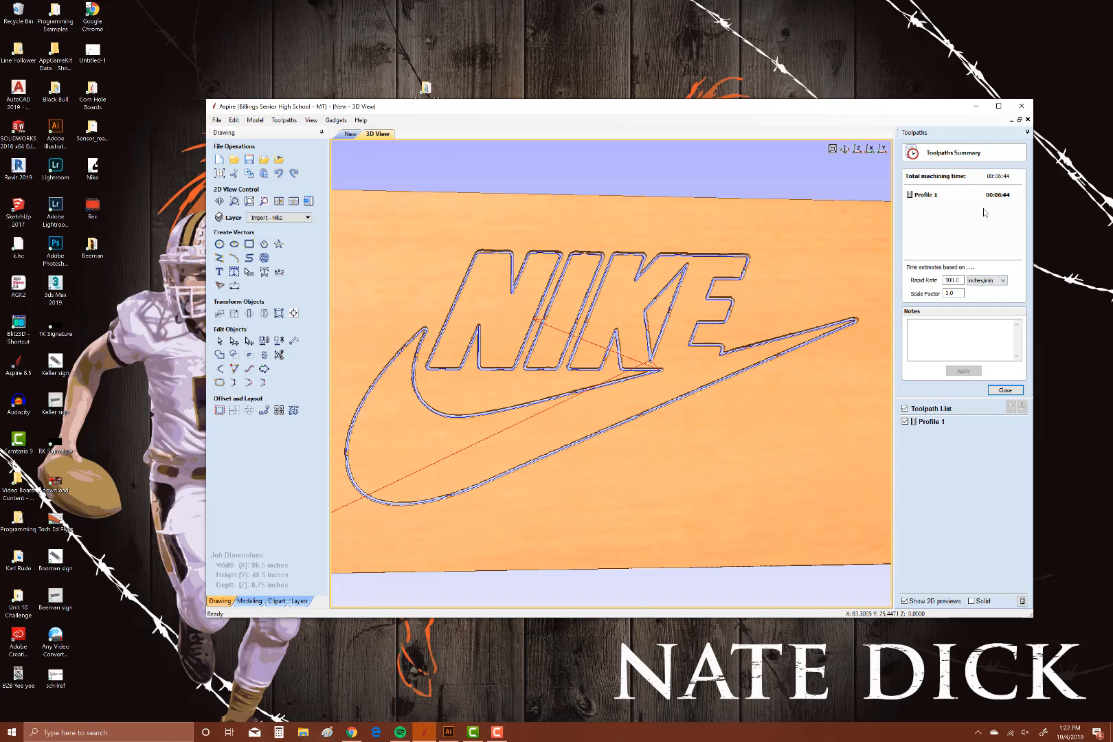
left_click(1006, 390)
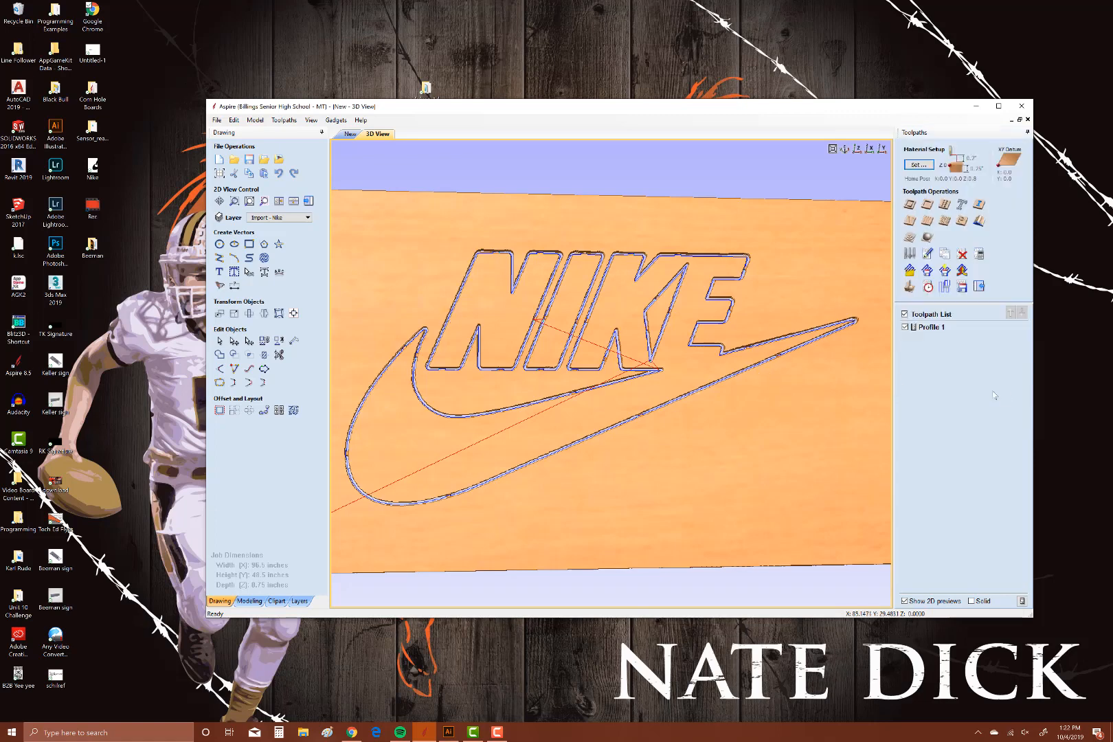
Step: Review the toolpath saving options with the ShopBot (inch)(*.sbp) post processor and open the save dialog without saving a file
left_click(962, 287)
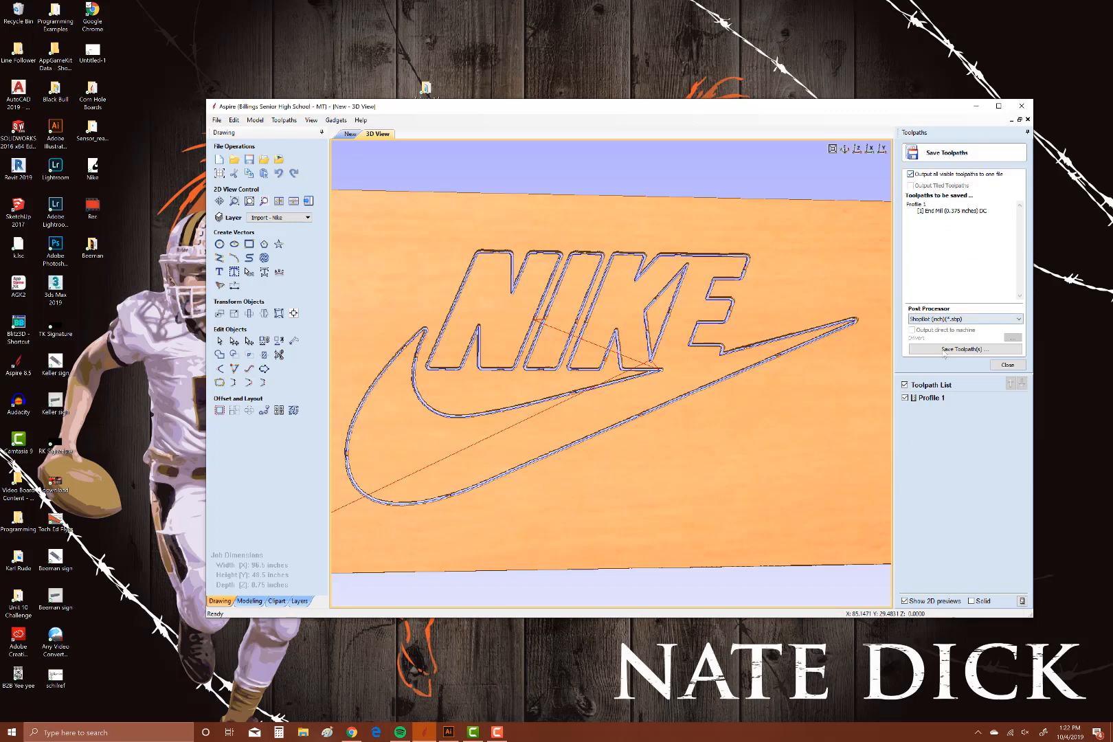
left_click(964, 320)
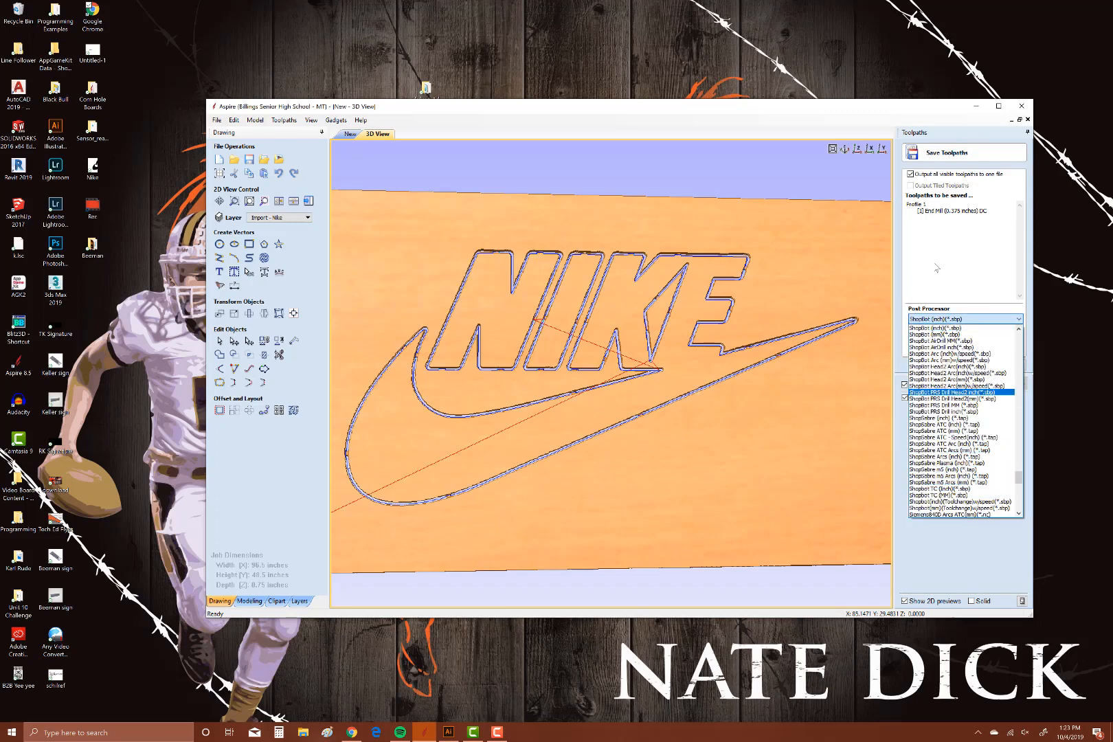
left_click(941, 310)
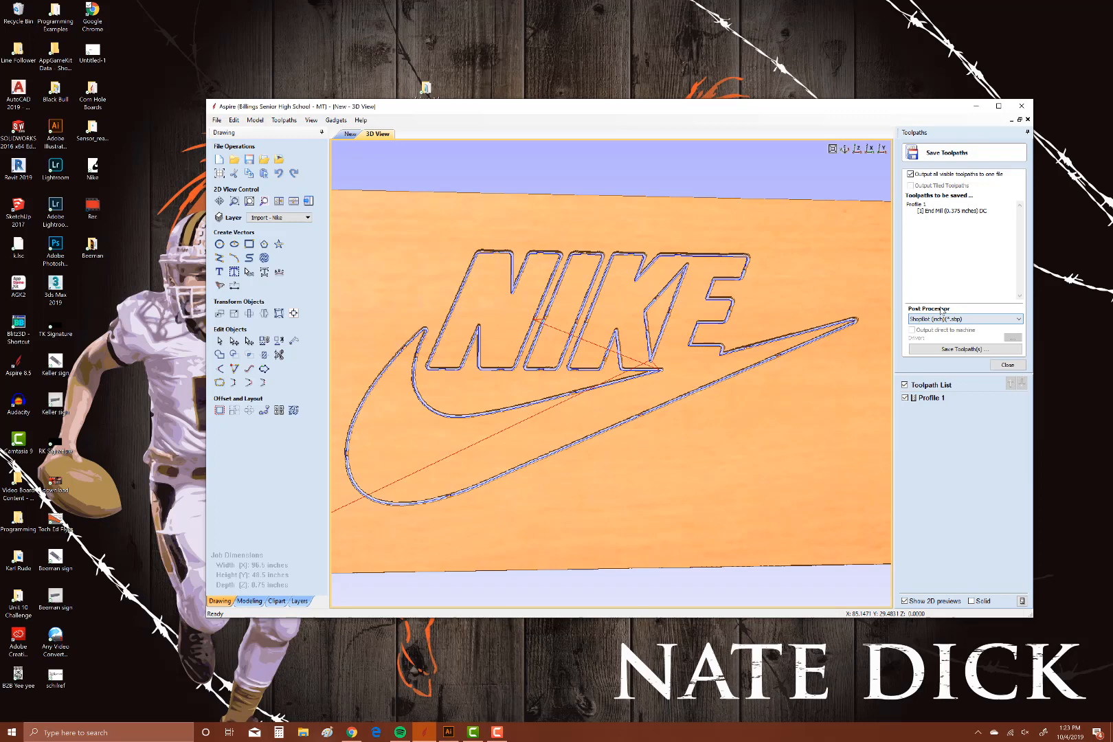
left_click(946, 350)
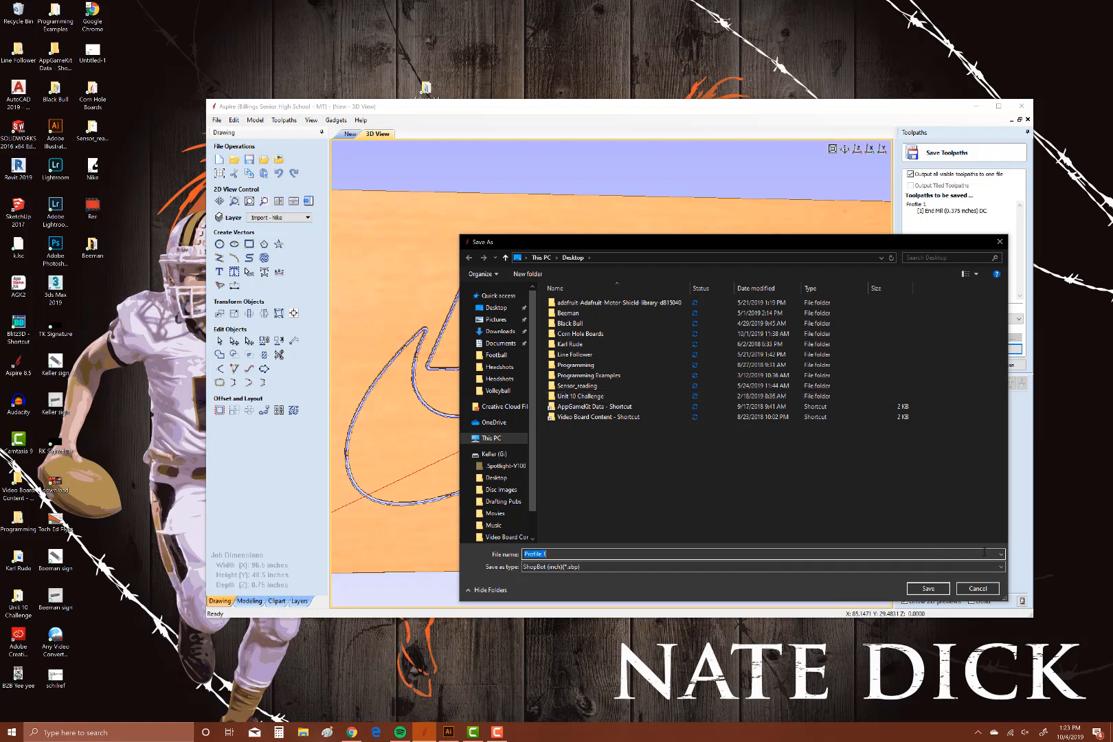
left_click(981, 589)
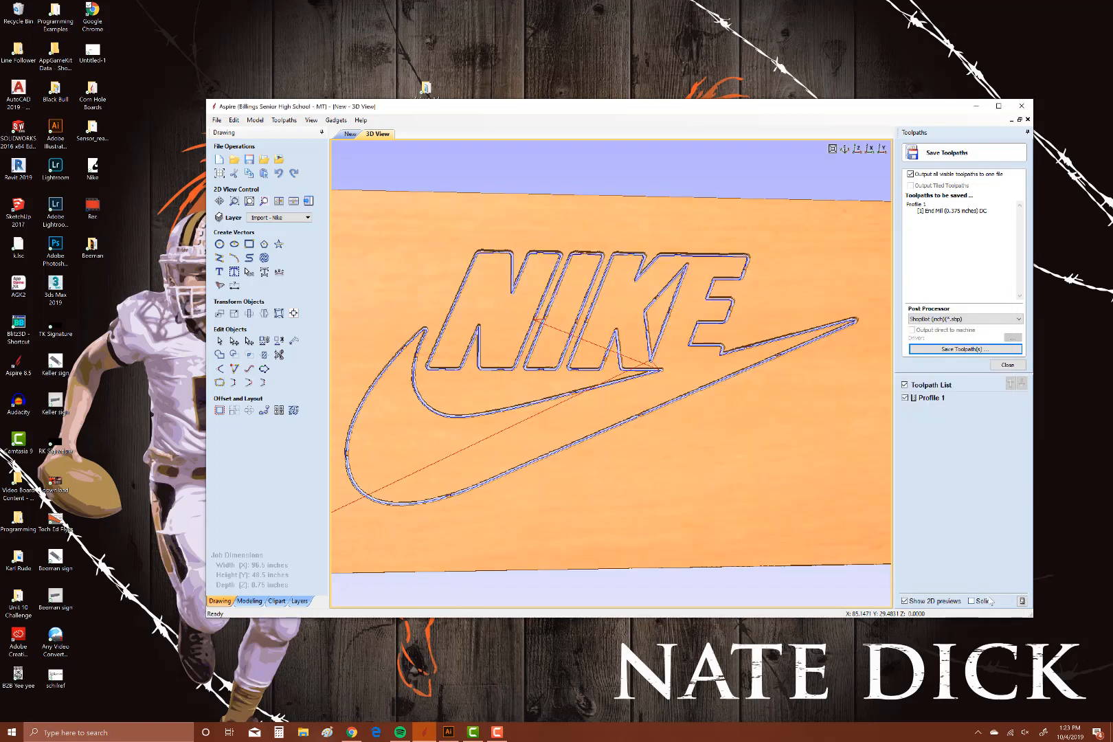